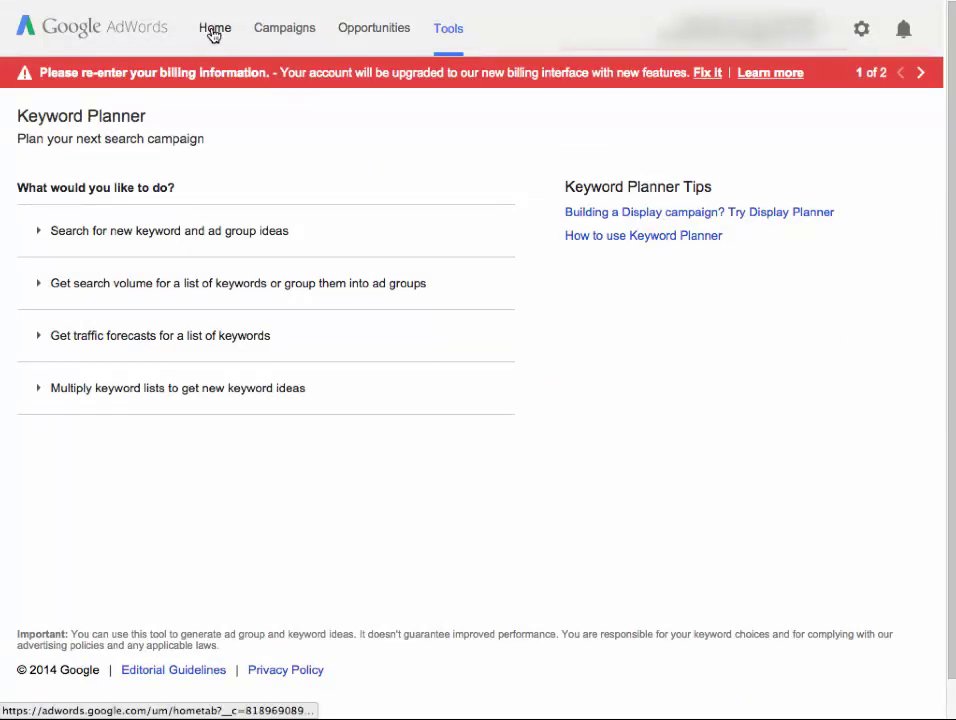
# - Go to the AdWords home page, open Keyword Planner and expand the search for new keyword and ad group ideas
pyautogui.click(214, 33)
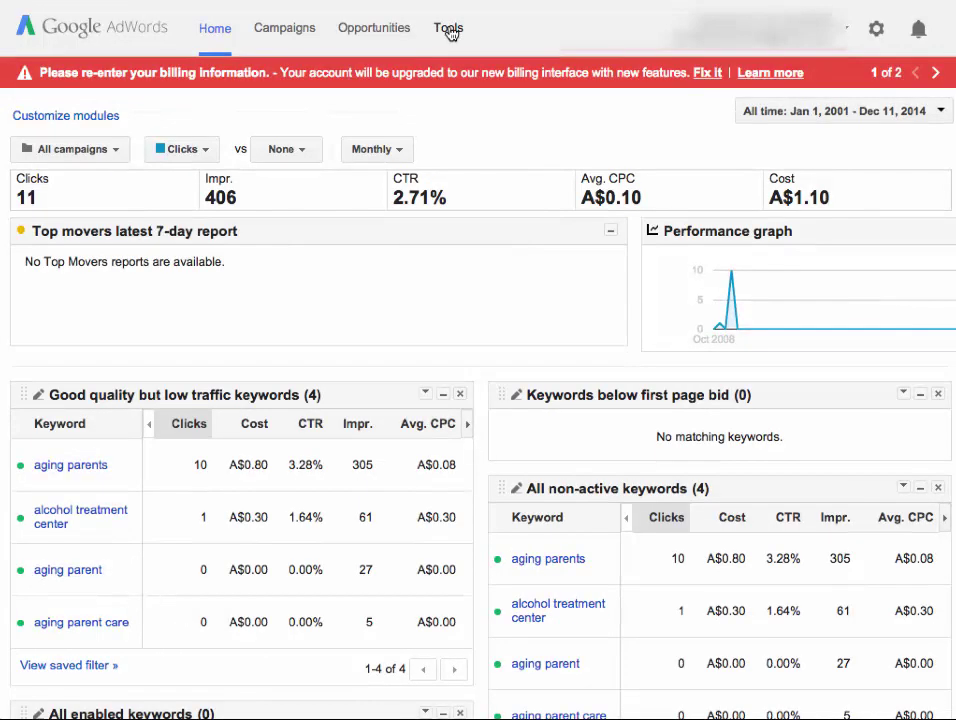
pyautogui.click(448, 30)
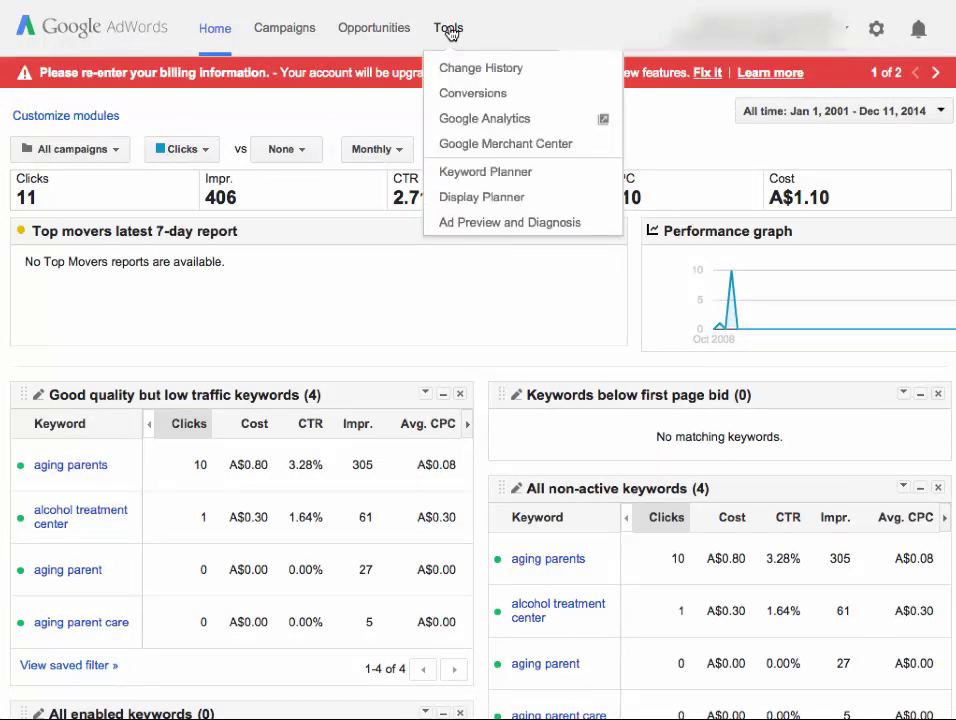
pyautogui.click(458, 175)
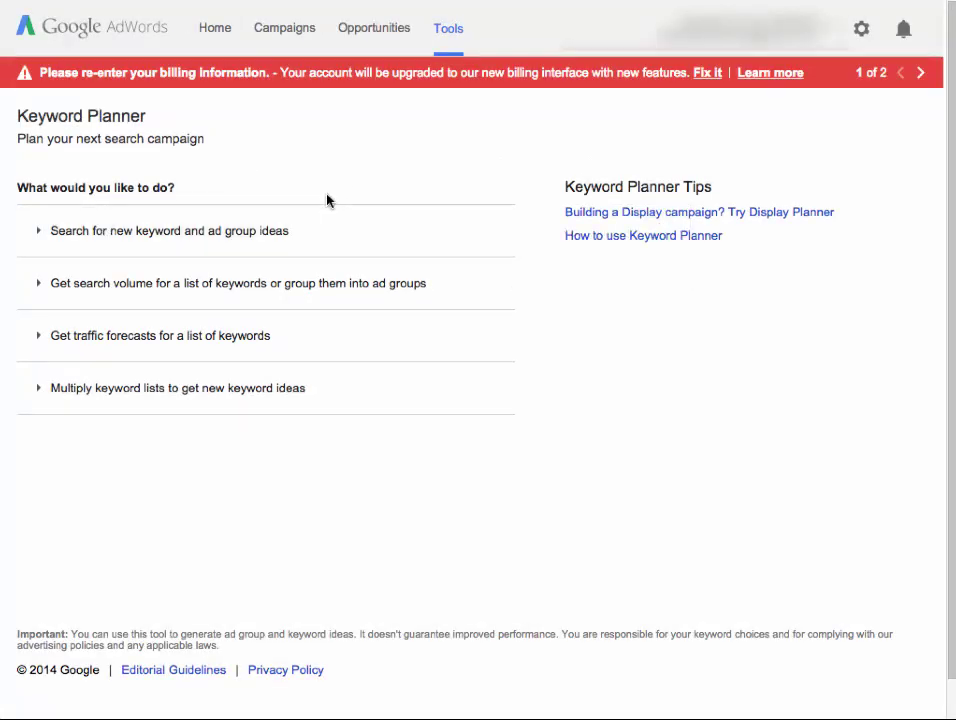
pyautogui.click(204, 233)
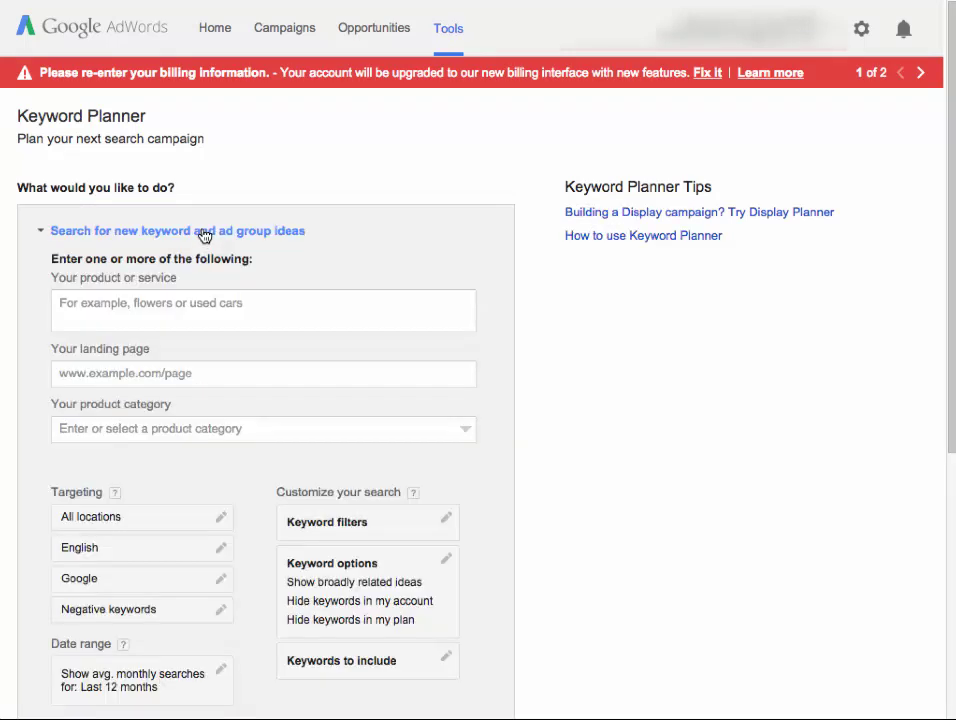
pyautogui.click(132, 305)
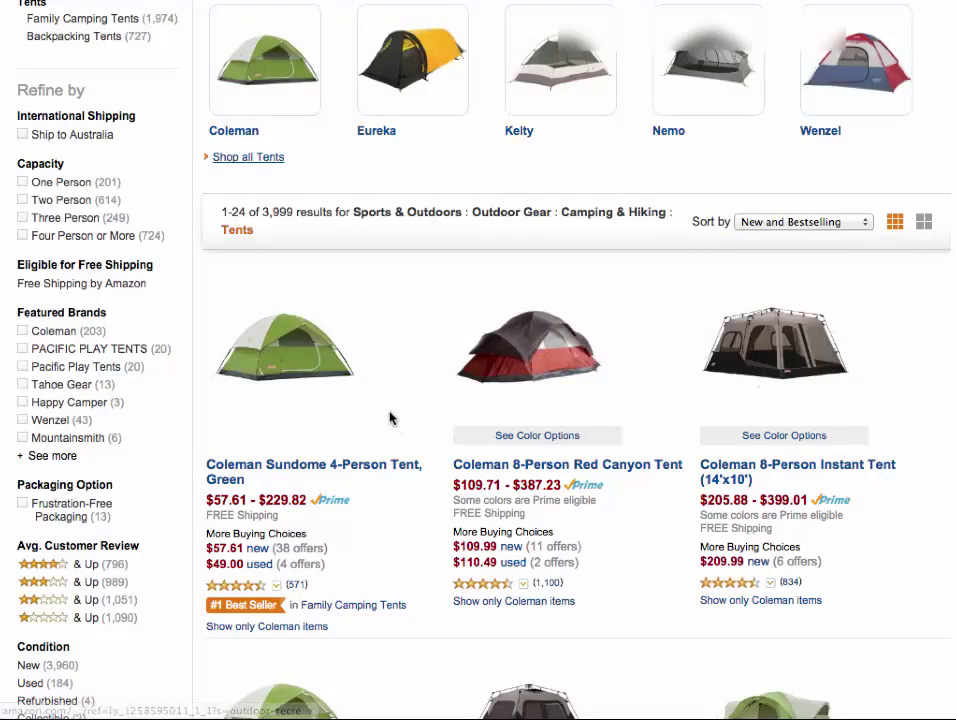
# - Switch to the Amazon tents listing and copy the product name "Coleman Sundome 4-Person Tent" without the colour
pyautogui.scroll(-3, 390, 418)
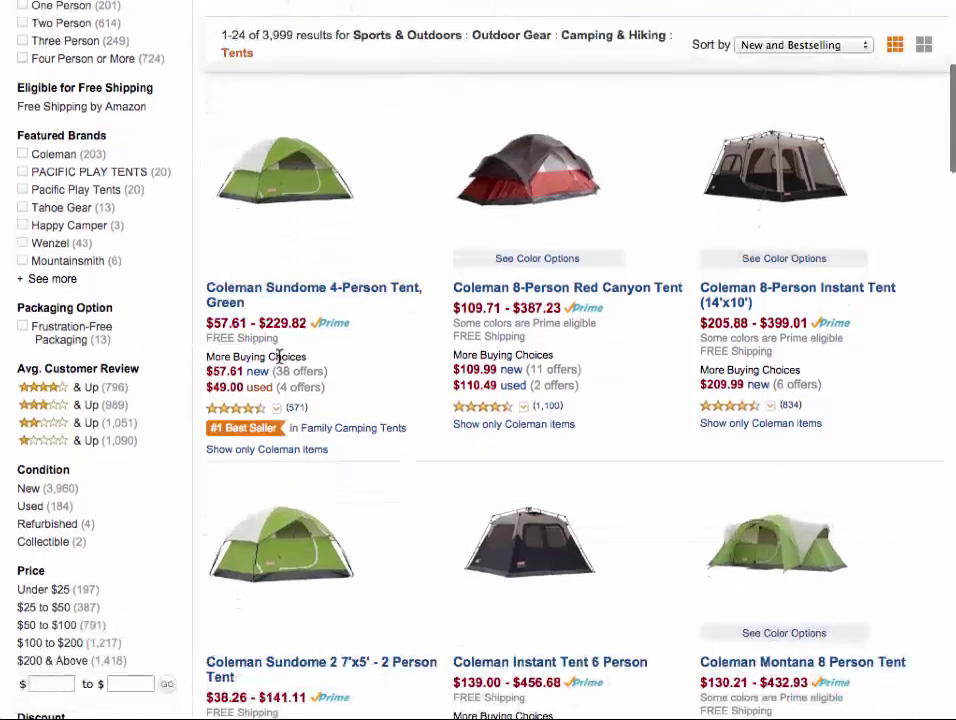
pyautogui.scroll(1, 429, 361)
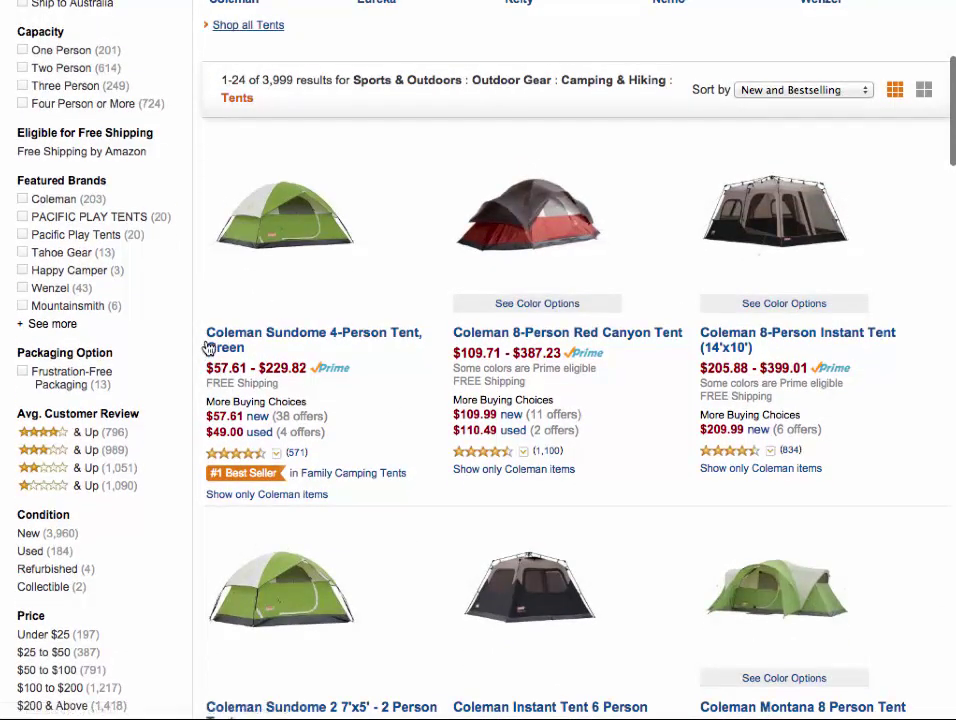
pyautogui.moveTo(213, 335); pyautogui.dragTo(218, 338)
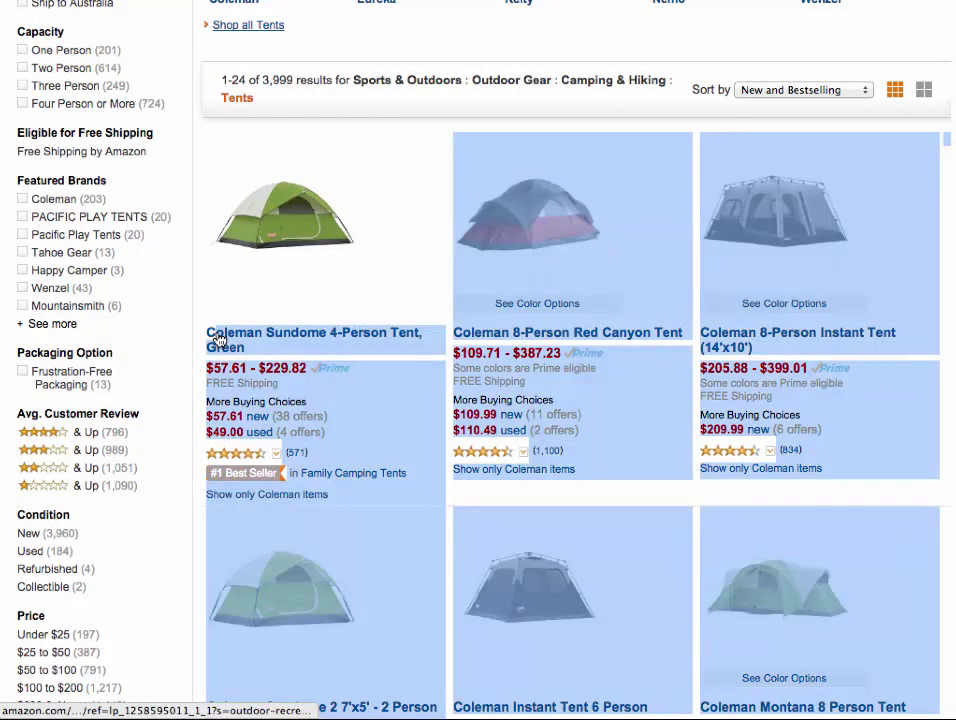
pyautogui.click(200, 335)
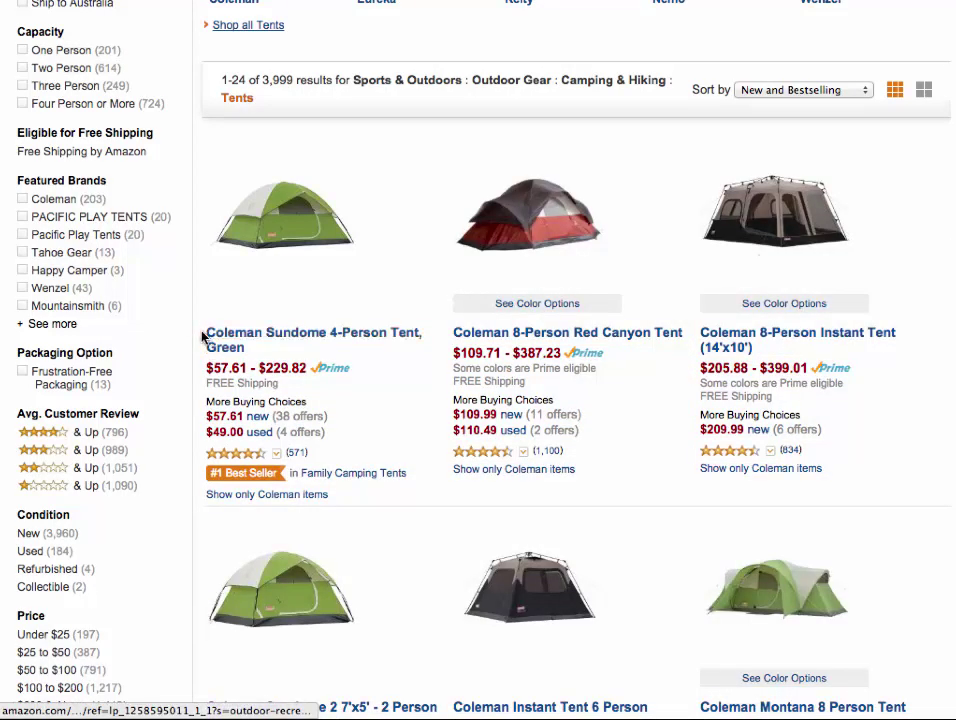
pyautogui.moveTo(207, 325); pyautogui.dragTo(420, 340)
pyautogui.click(198, 335)
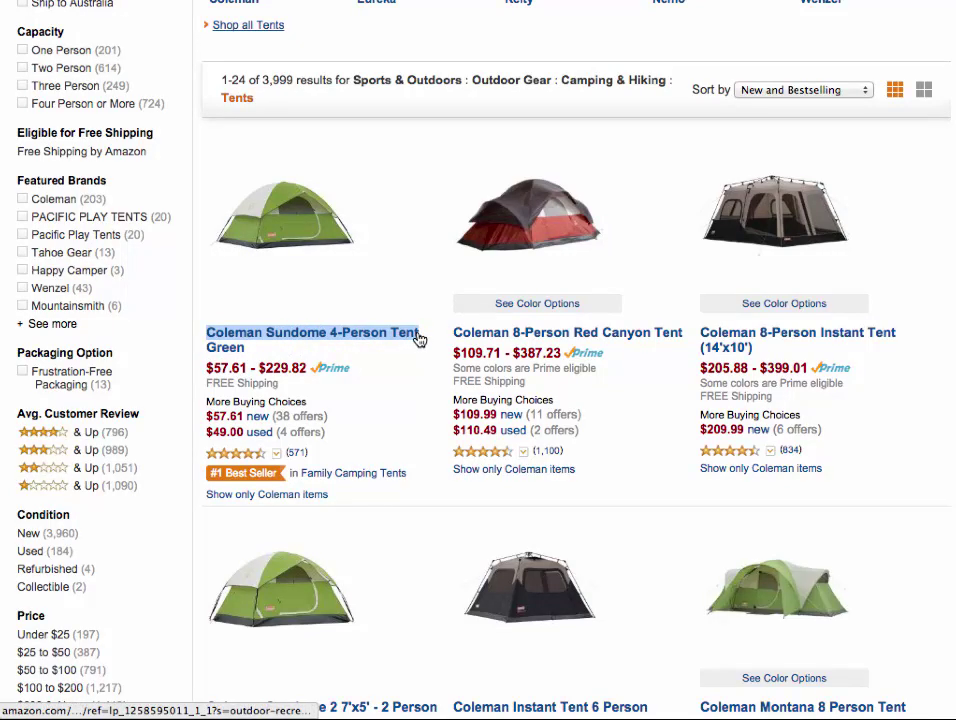
pyautogui.rightClick(398, 334)
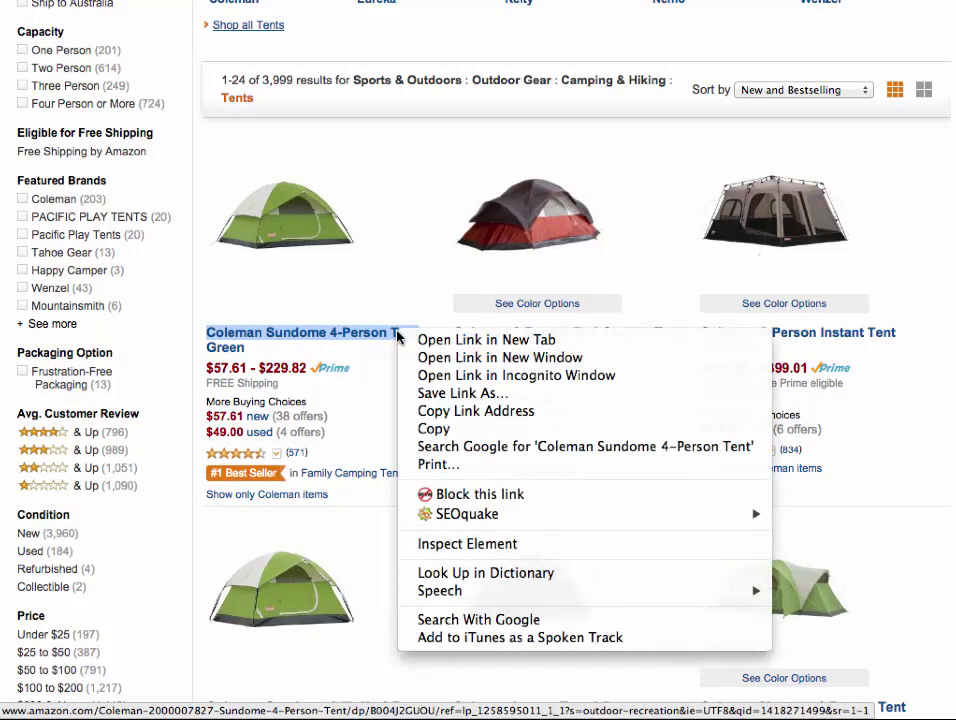
pyautogui.click(436, 429)
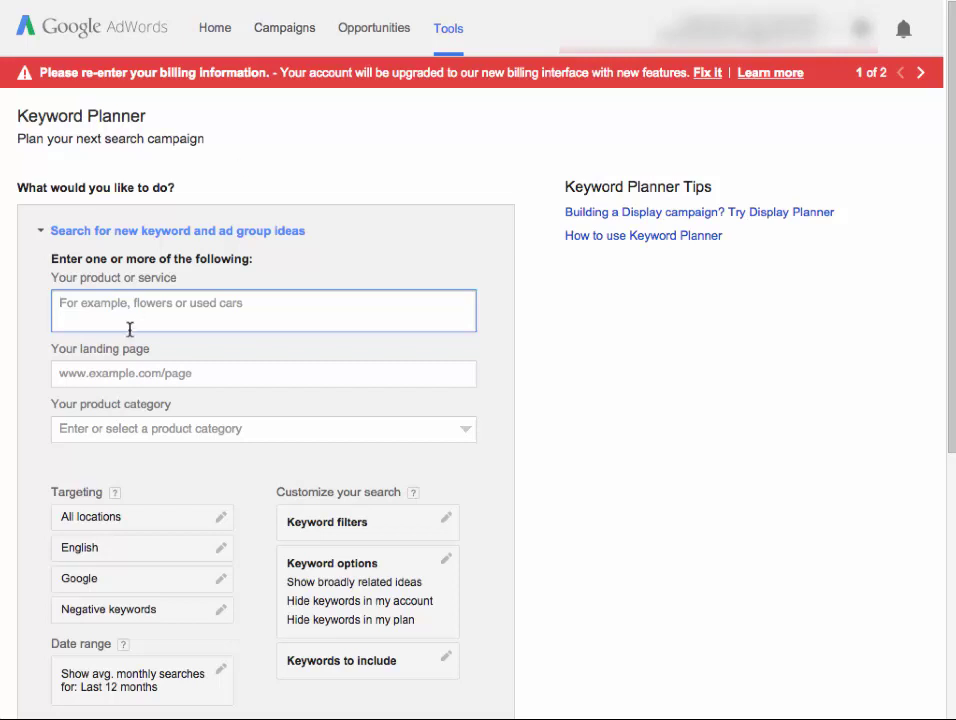
# - Back in Keyword Planner, paste "Coleman Sundome 4-Person Tent" as the product or service and get ideas for it
pyautogui.rightClick(97, 304)
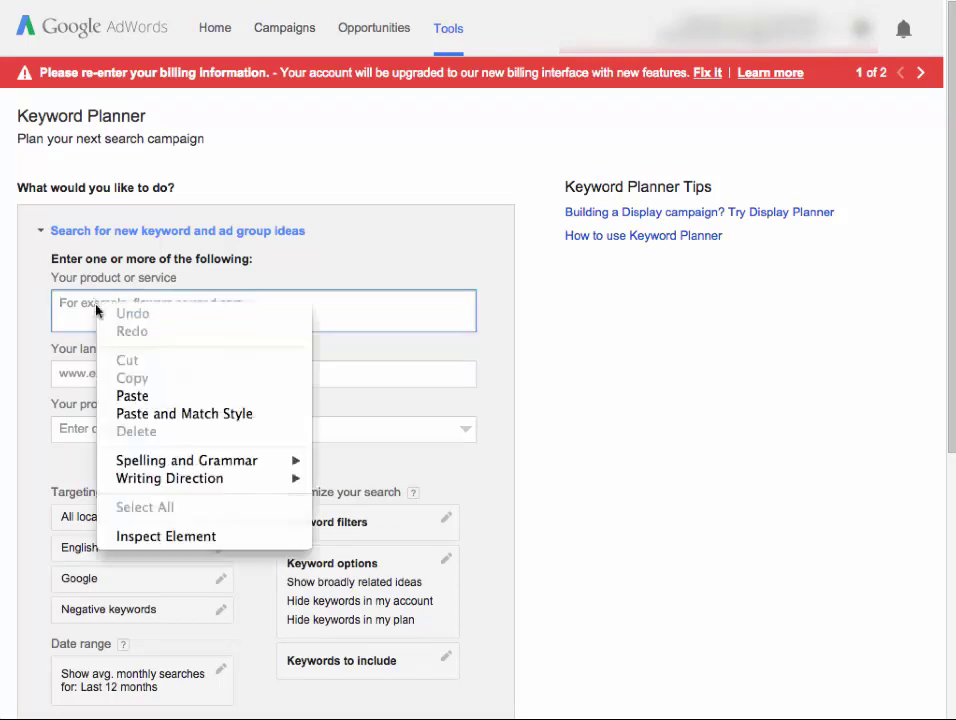
pyautogui.click(134, 396)
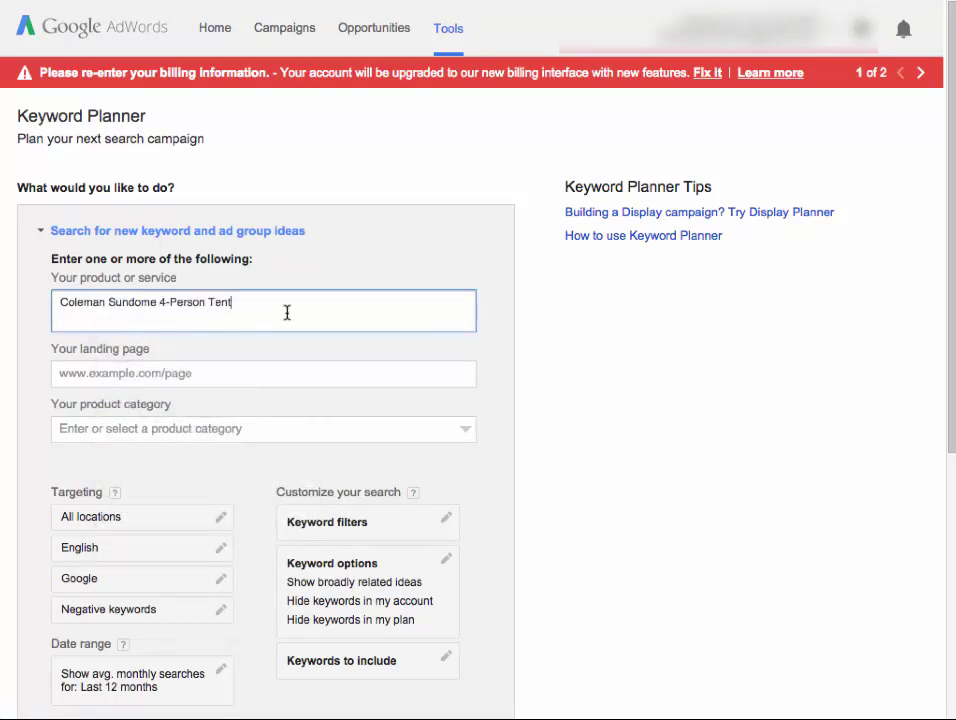
pyautogui.scroll(-2, 287, 313)
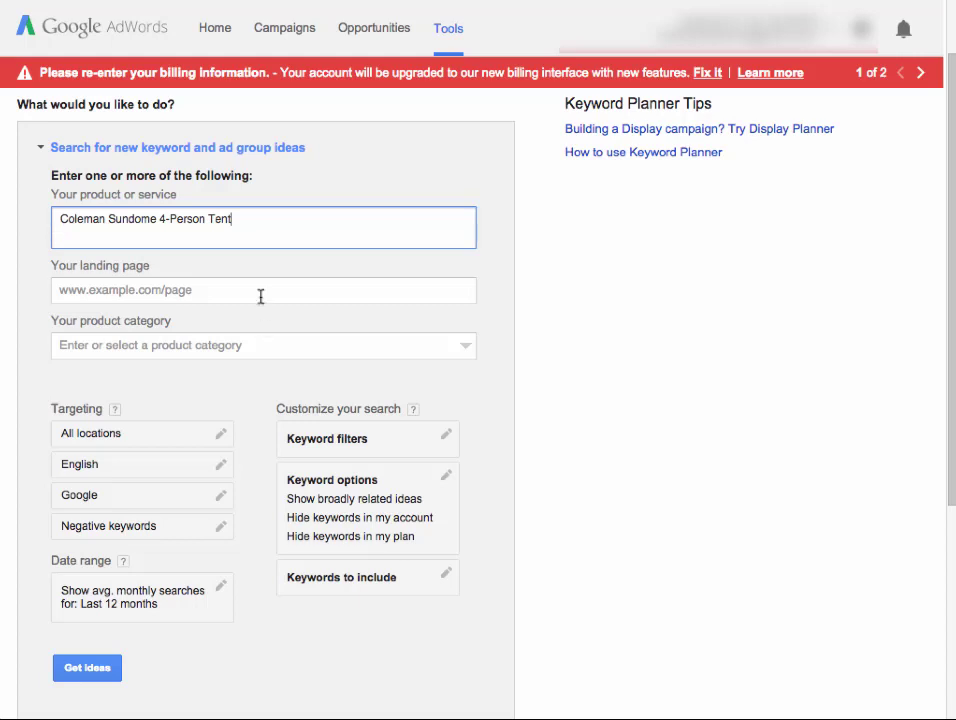
pyautogui.click(88, 673)
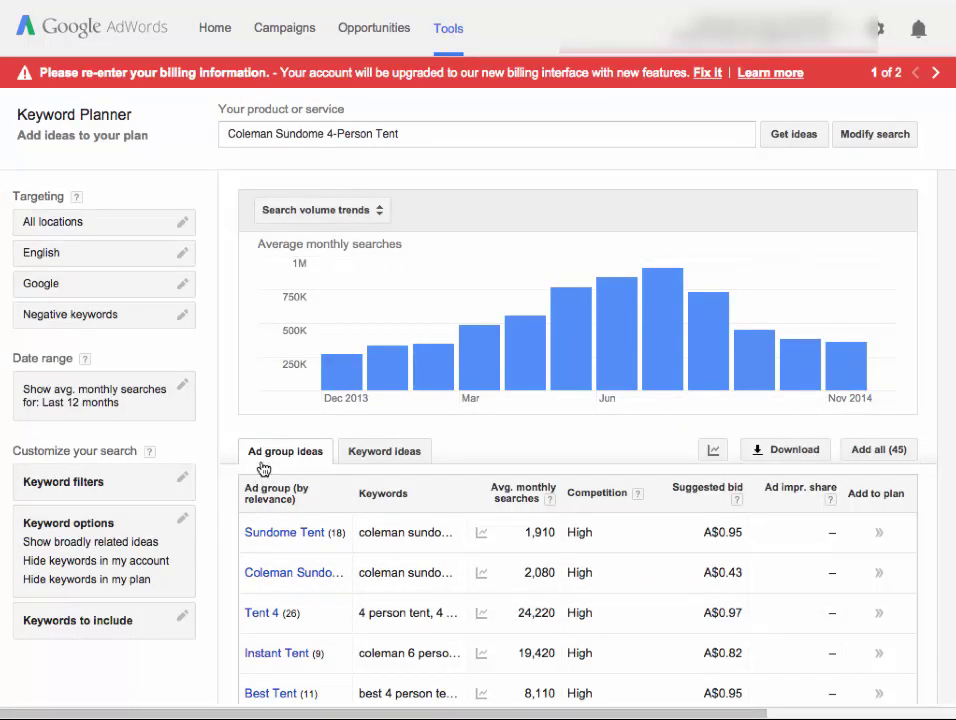
# - Show the individual keyword ideas and examine the average monthly searches for the tent name and its related keywords
pyautogui.click(385, 452)
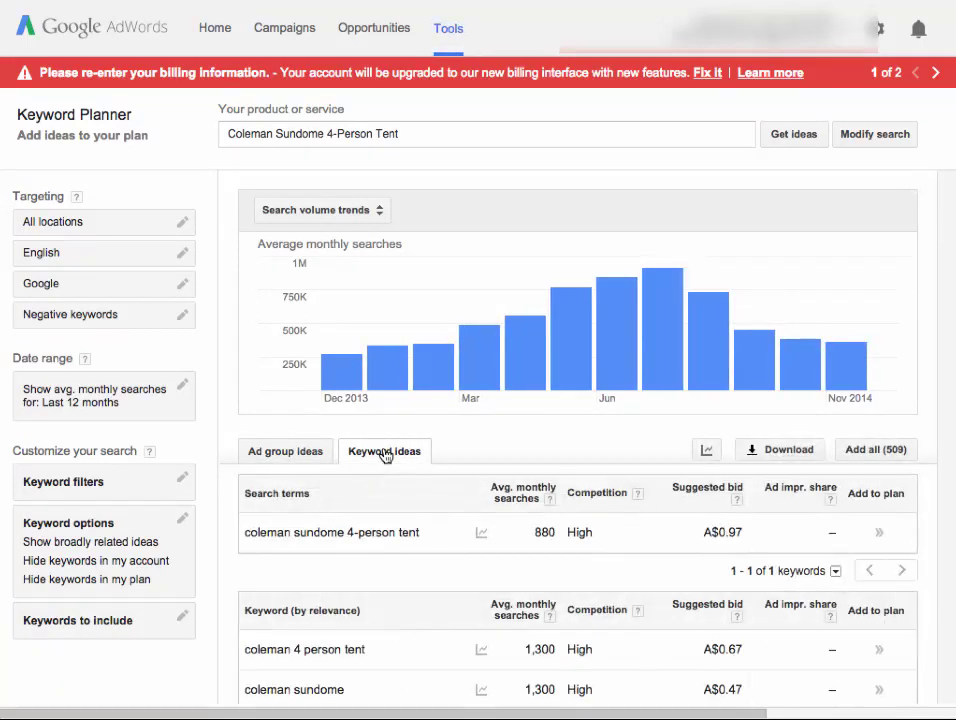
pyautogui.scroll(-3, 385, 455)
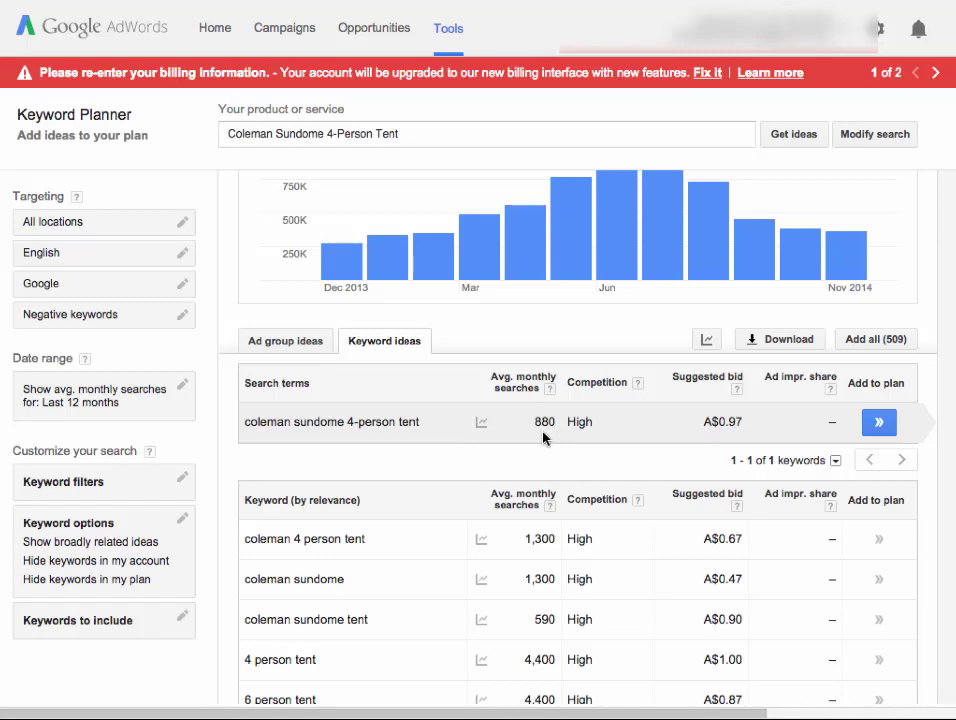
pyautogui.scroll(-3, 450, 458)
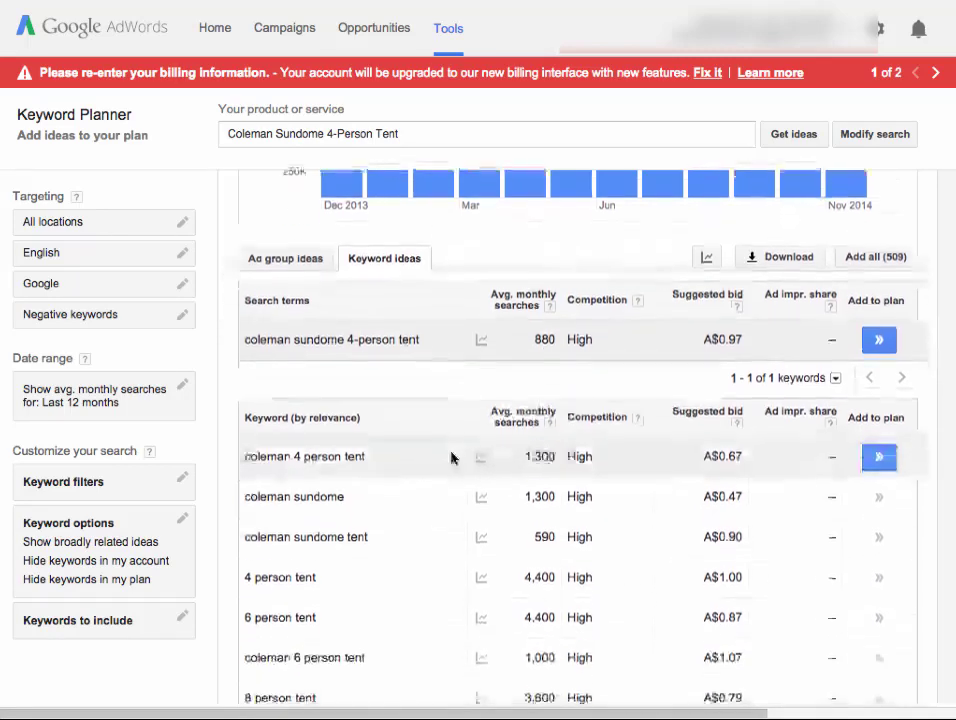
pyautogui.scroll(-2, 450, 458)
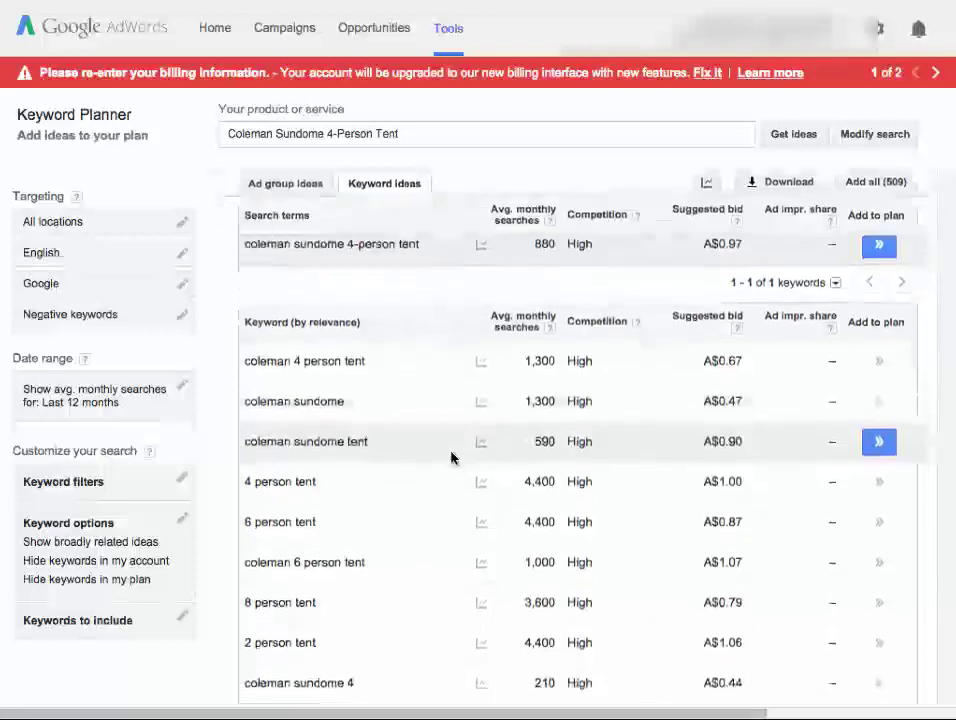
pyautogui.scroll(2, 450, 458)
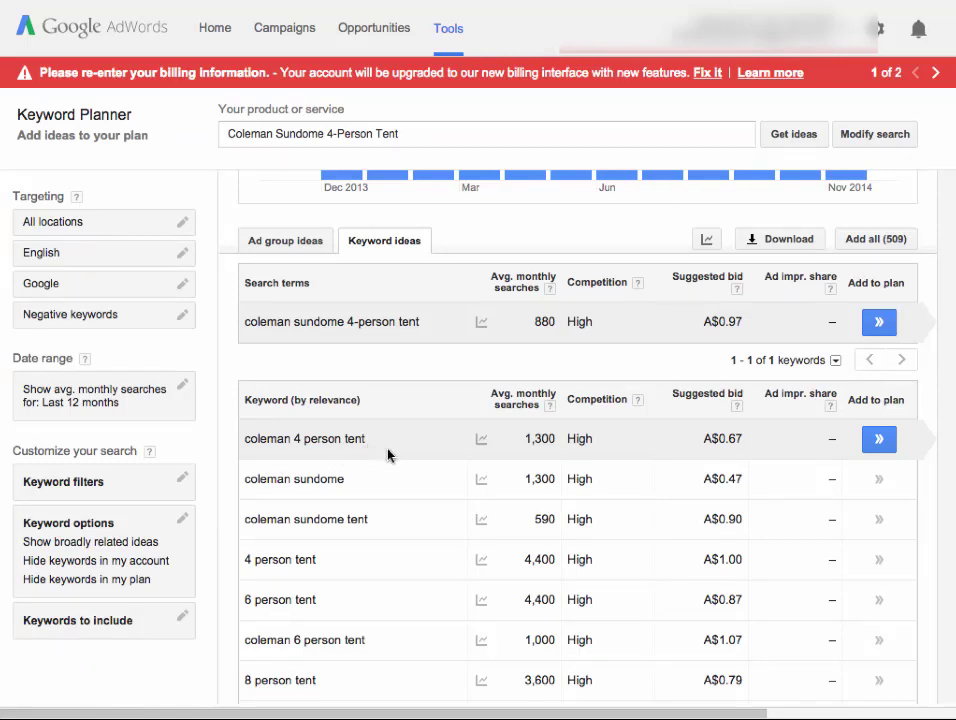
pyautogui.scroll(-2, 421, 473)
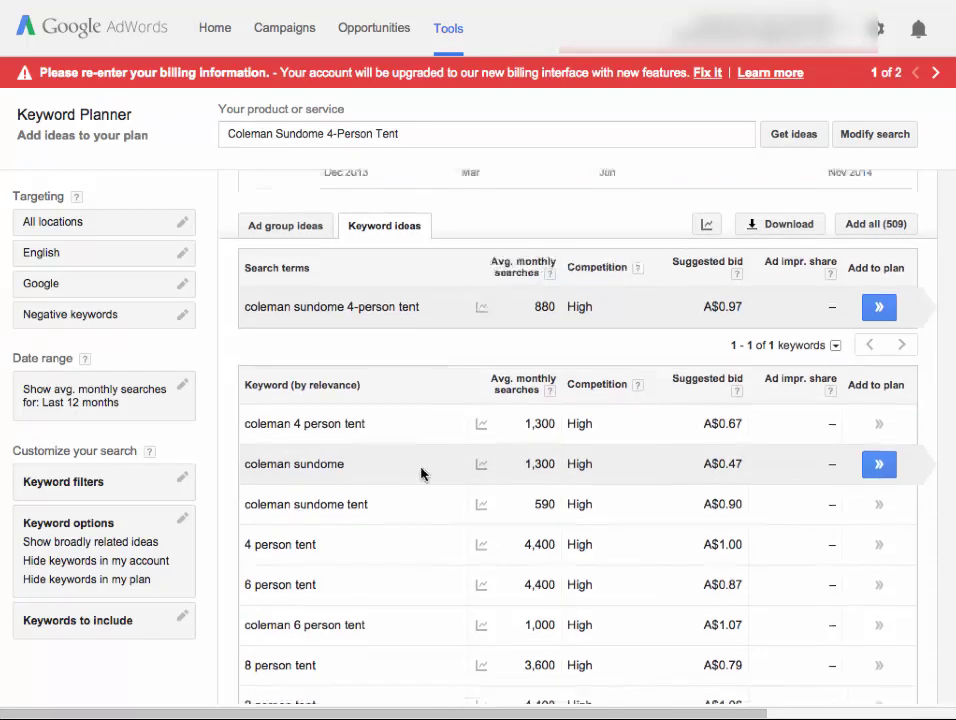
pyautogui.scroll(-2, 421, 473)
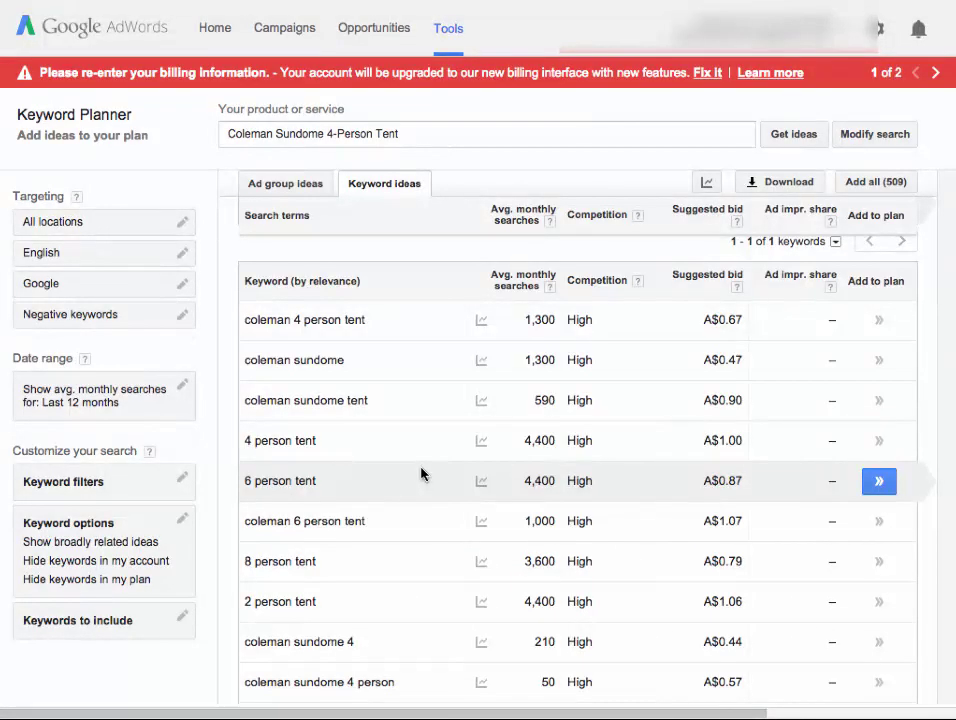
pyautogui.scroll(-1, 421, 473)
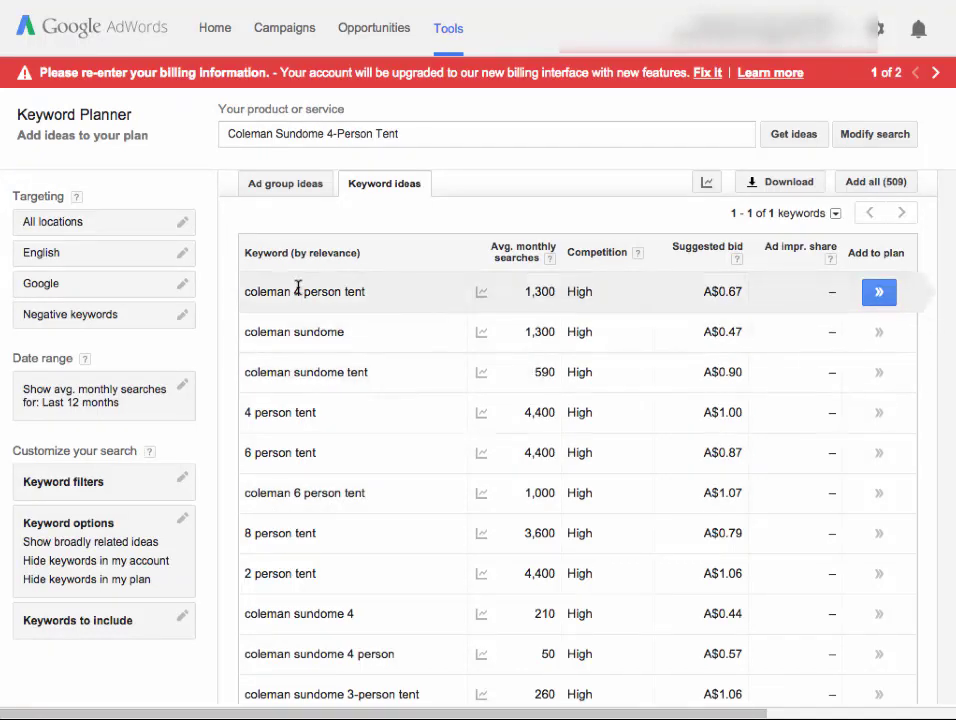
pyautogui.scroll(1, 310, 325)
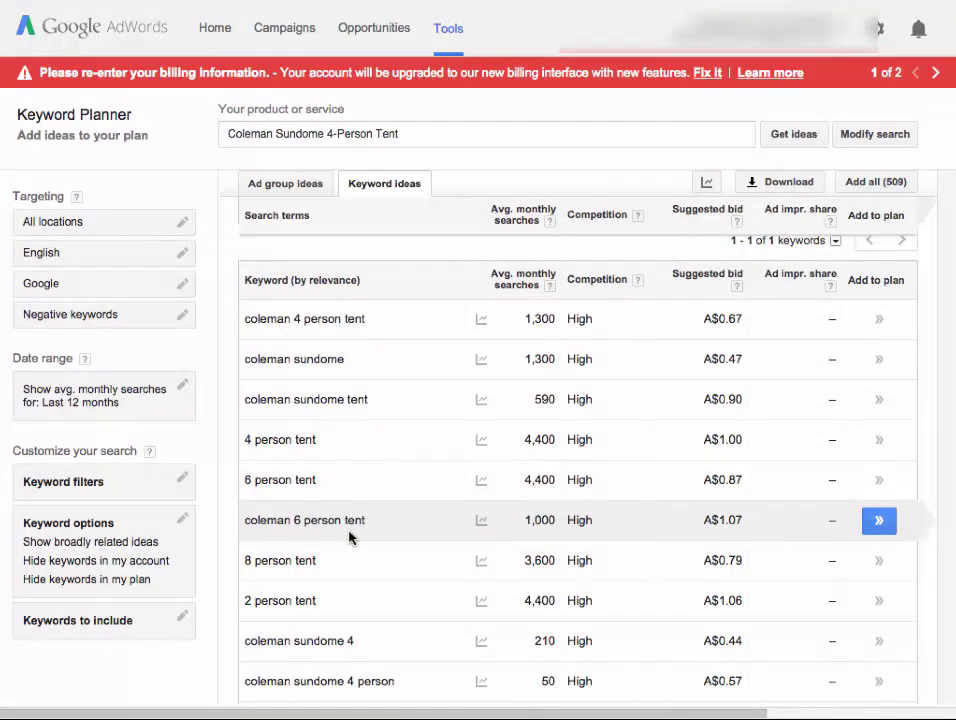
pyautogui.scroll(-1, 352, 536)
pyautogui.moveTo(490, 500)
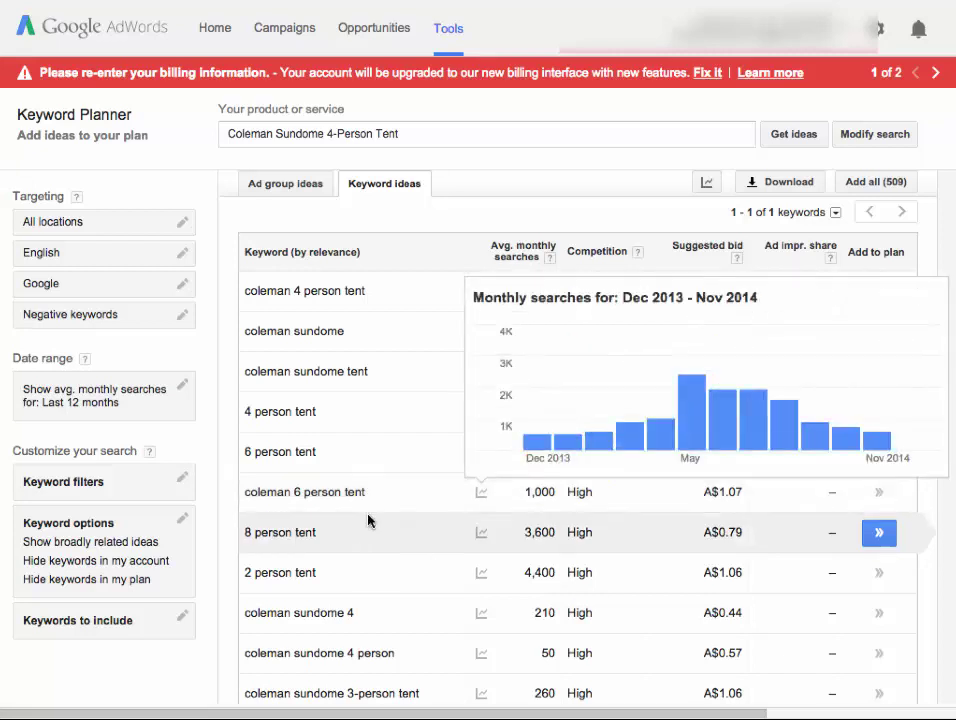
pyautogui.scroll(-5, 369, 519)
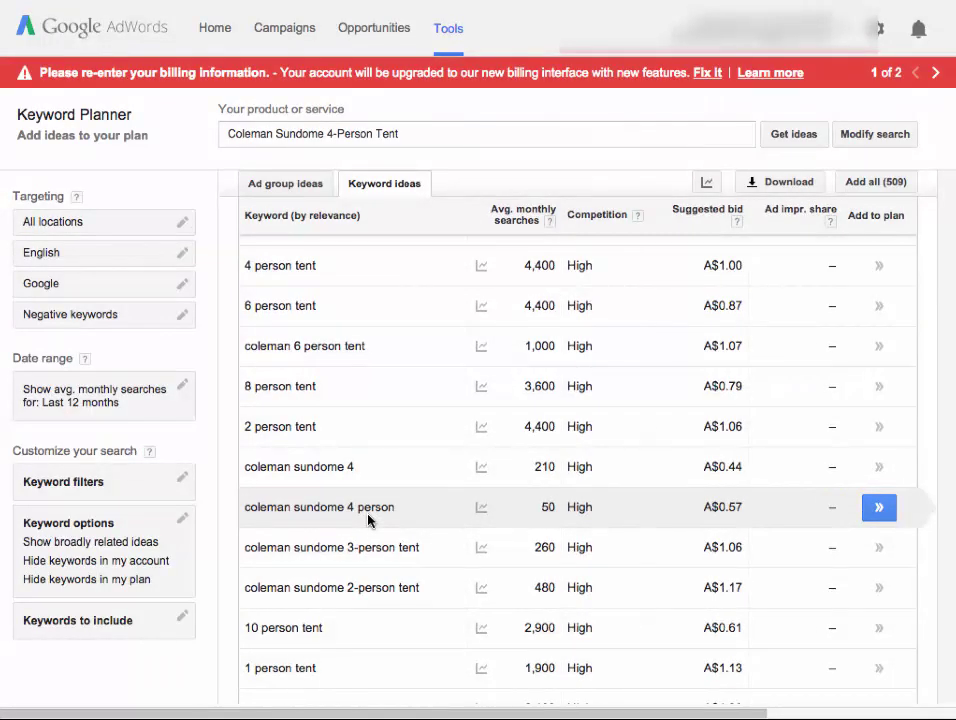
pyautogui.scroll(-2, 365, 514)
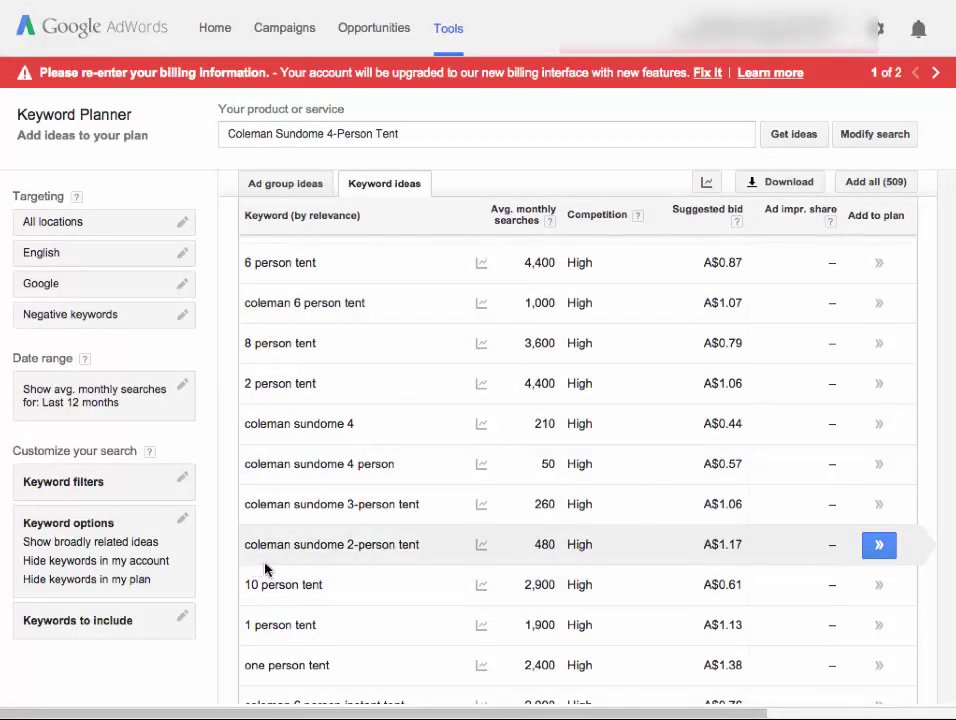
pyautogui.scroll(-3, 386, 565)
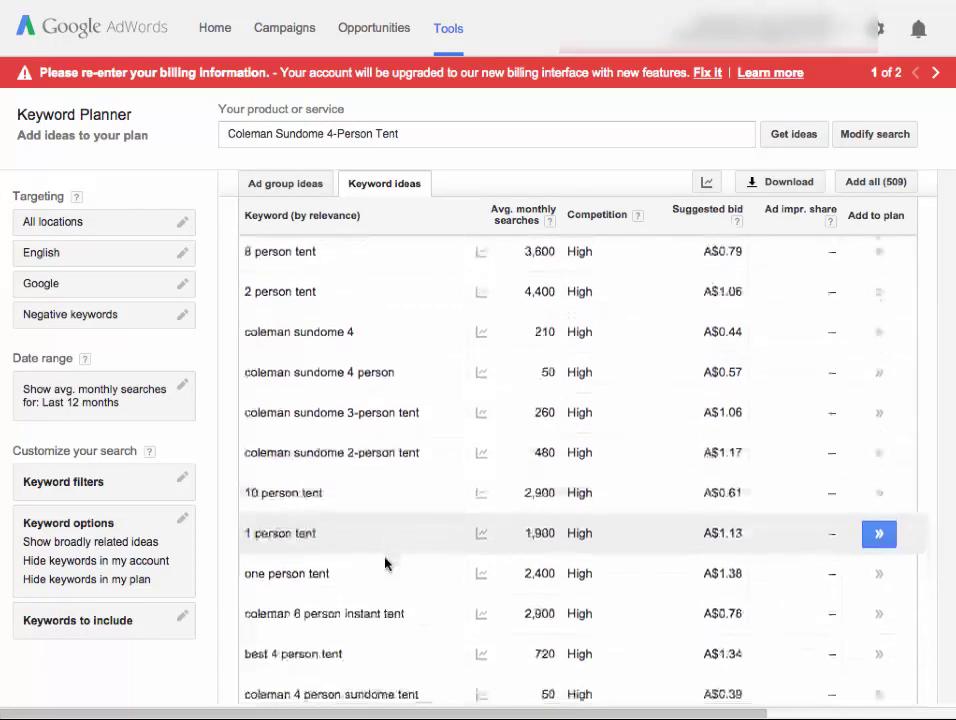
pyautogui.scroll(-3, 386, 565)
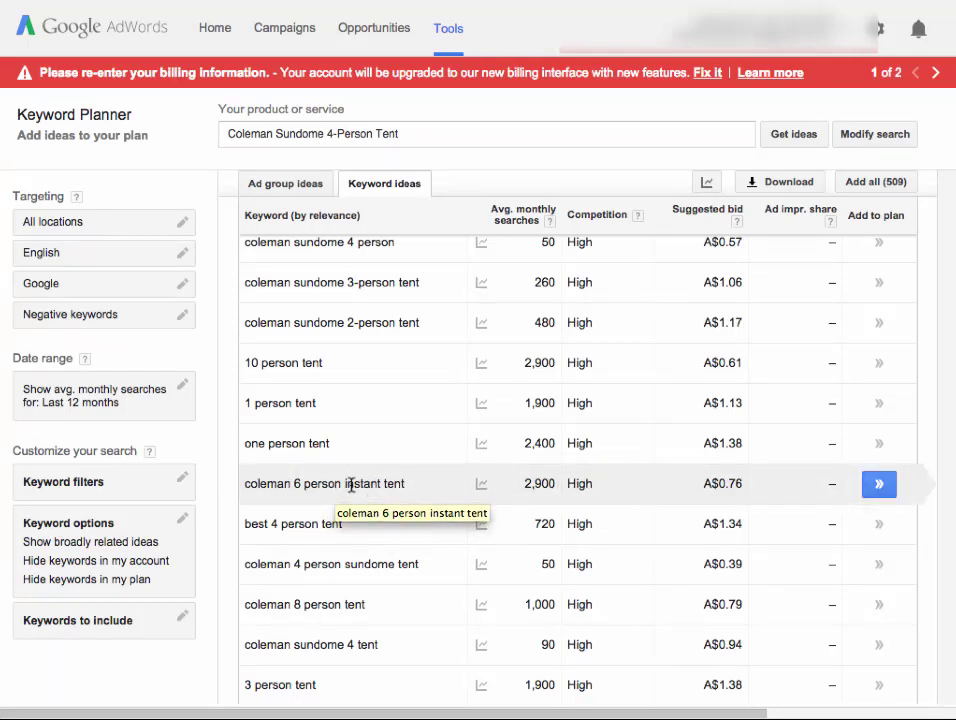
pyautogui.scroll(-3, 351, 486)
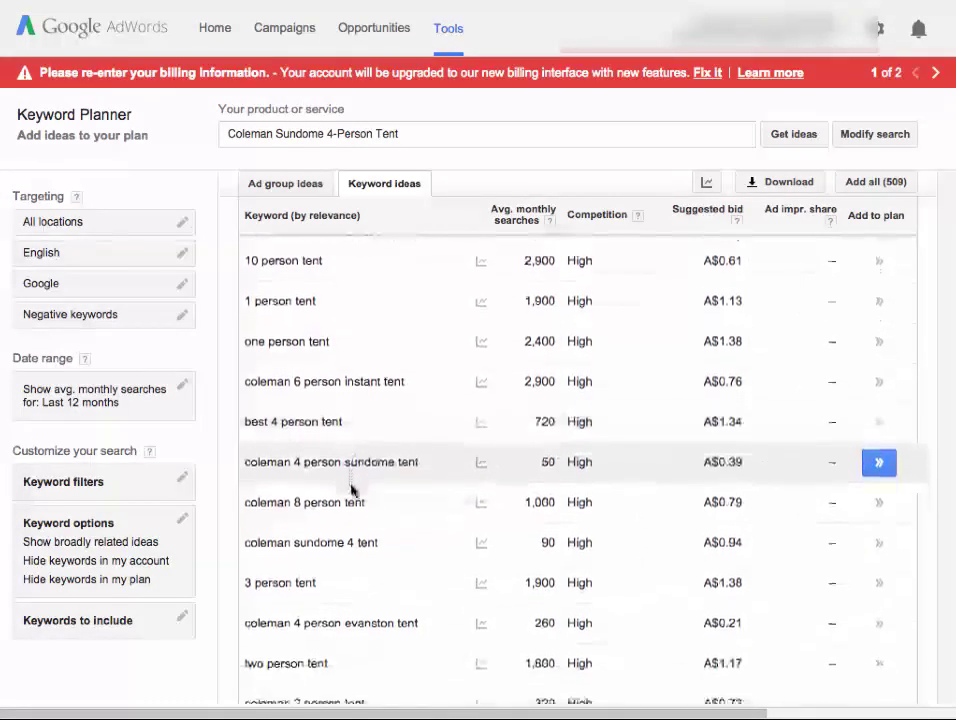
pyautogui.scroll(-2, 351, 488)
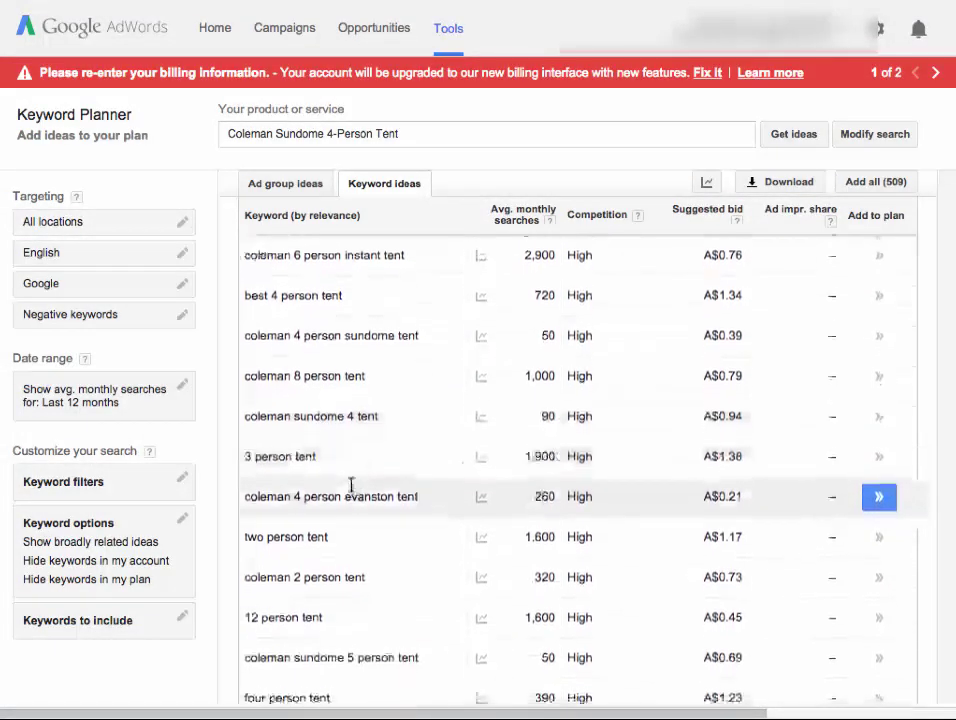
# - Check the tent products on the Amazon listing again and return to the keyword ideas in Keyword Planner
pyautogui.hotkey('ctrl', 'Tab')
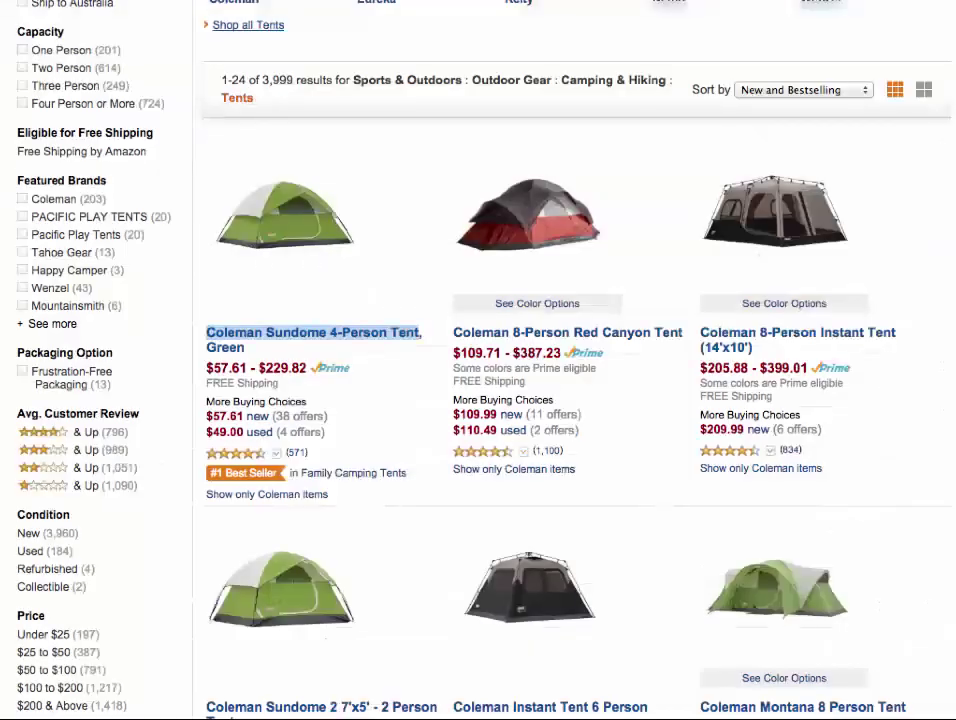
pyautogui.click(197, 522)
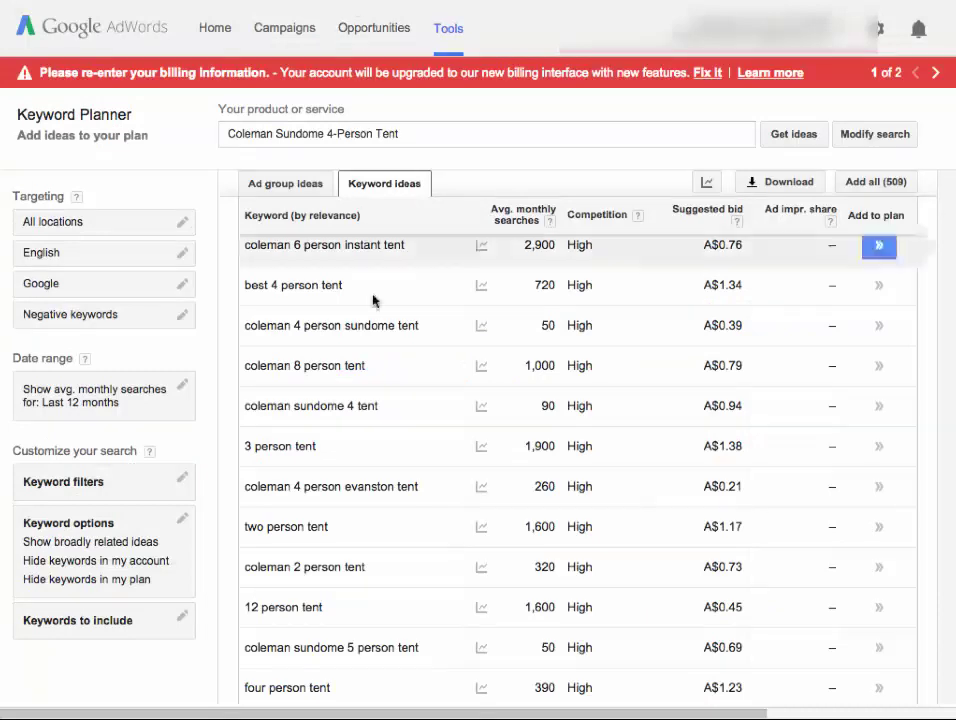
pyautogui.moveTo(481, 445)
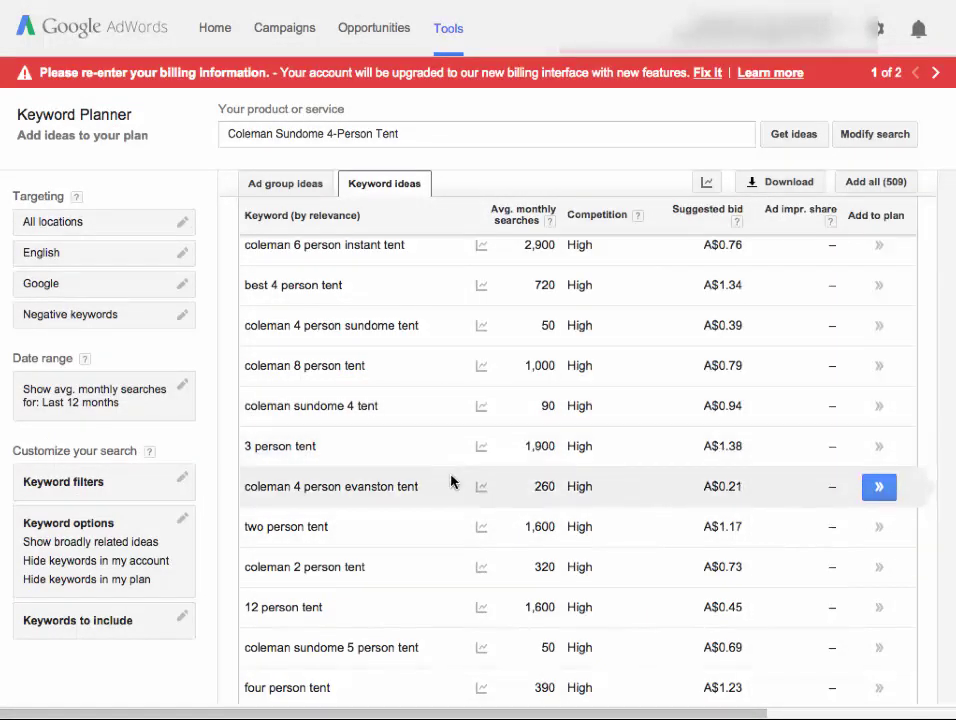
# - Go to the second page of keyword ideas and examine the average monthly searches of the related tent keywords
pyautogui.scroll(-5, 446, 521)
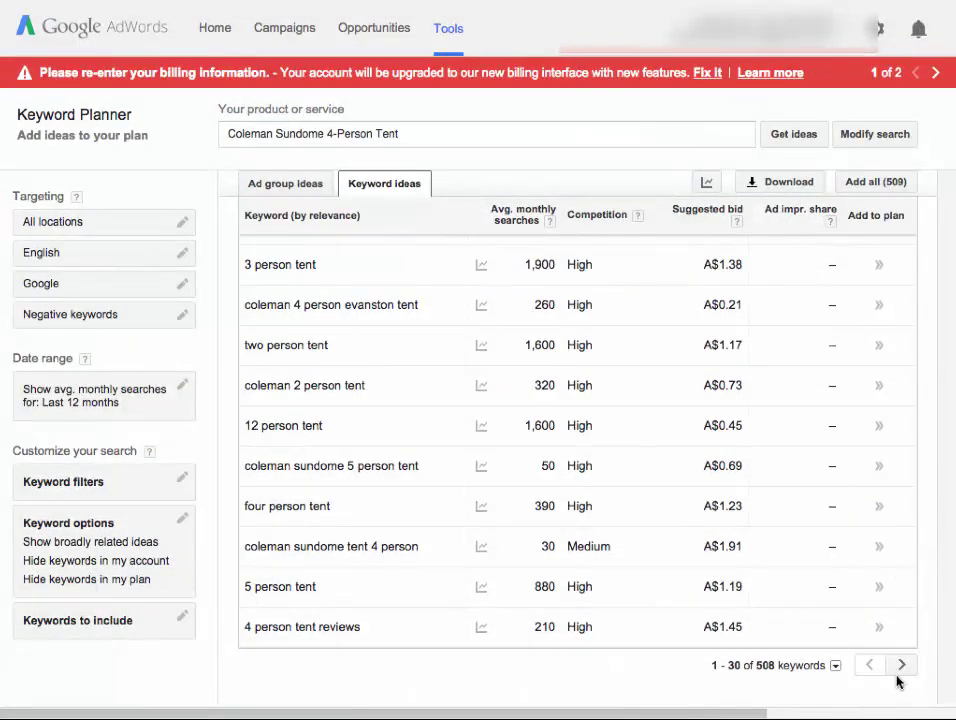
pyautogui.click(902, 665)
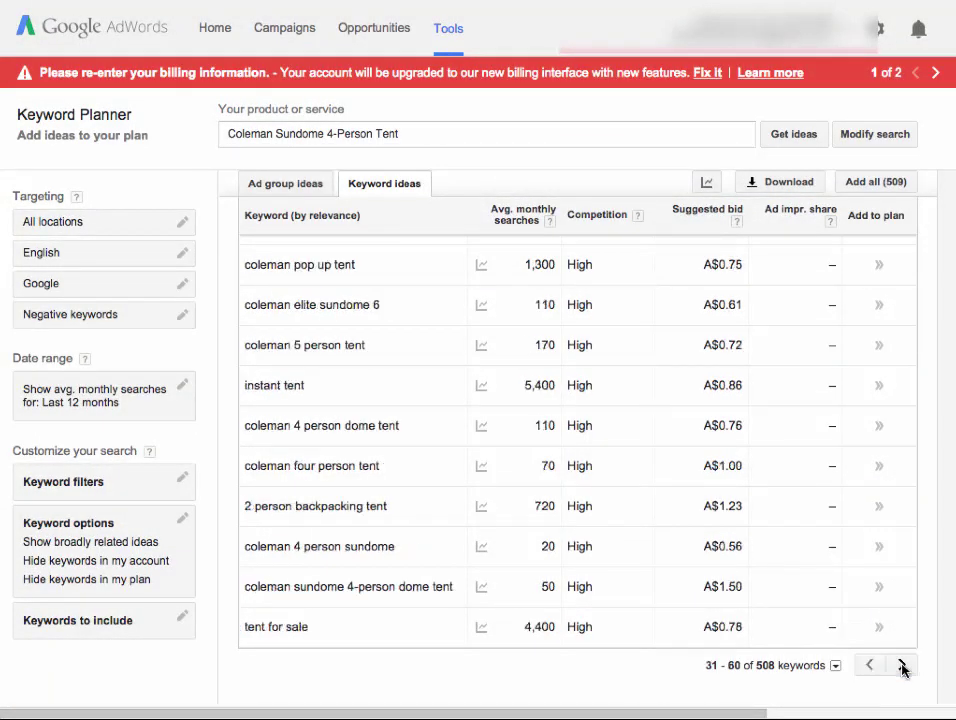
pyautogui.scroll(10, 458, 472)
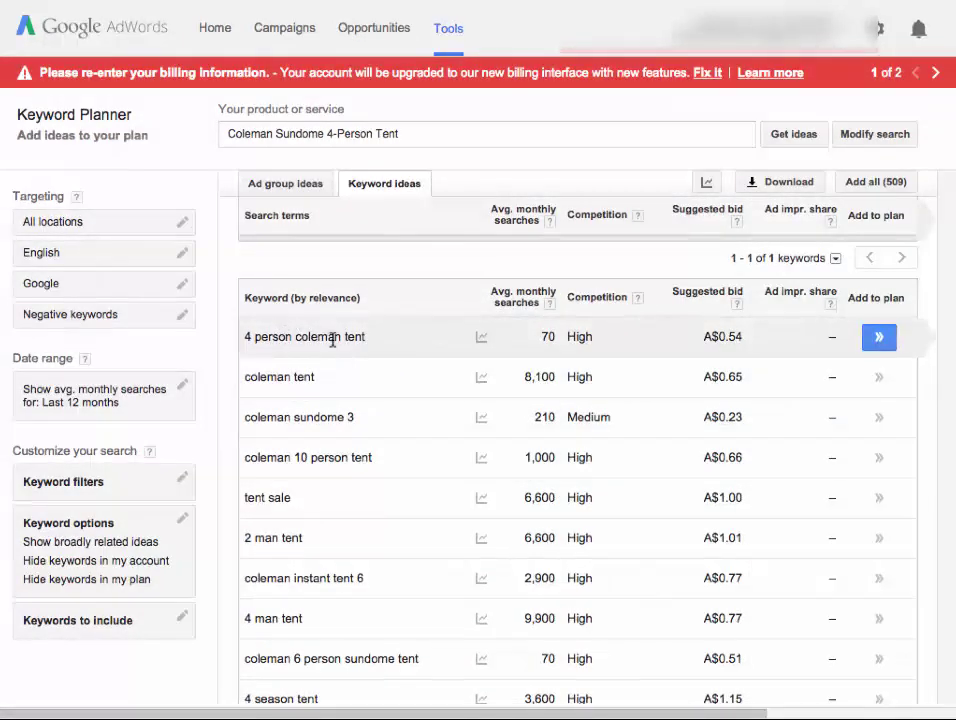
pyautogui.scroll(-1, 427, 427)
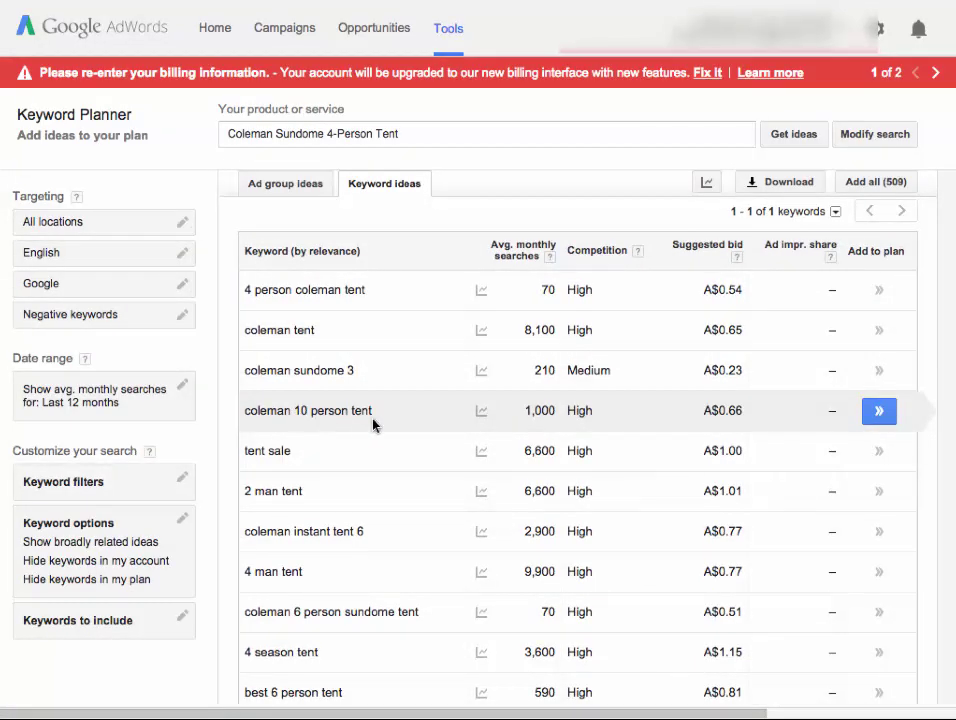
pyautogui.scroll(-1, 412, 428)
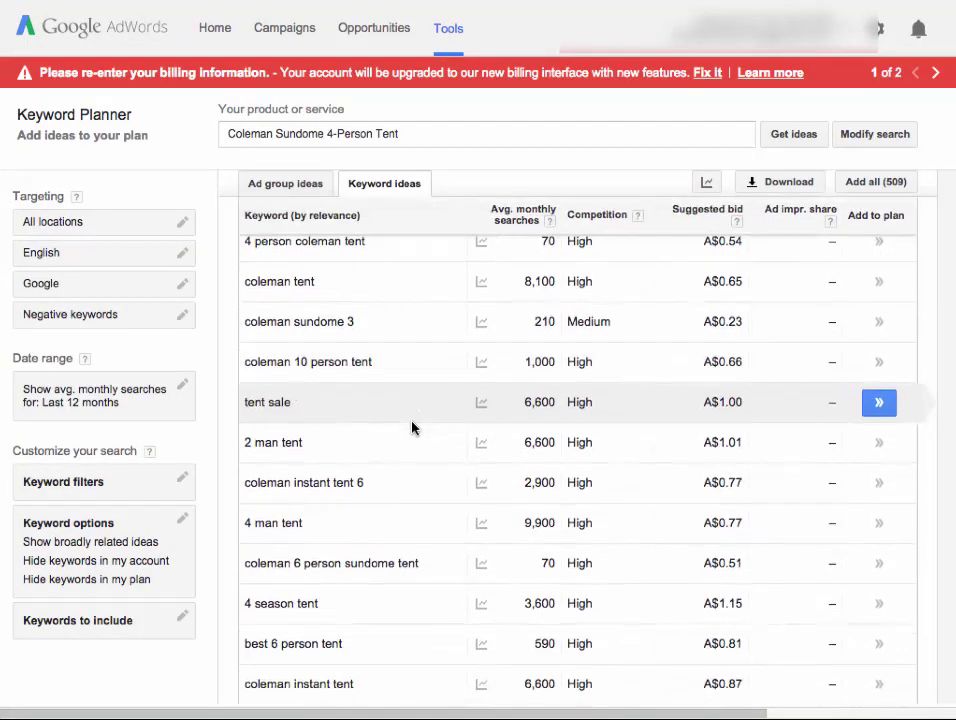
pyautogui.scroll(-1, 412, 428)
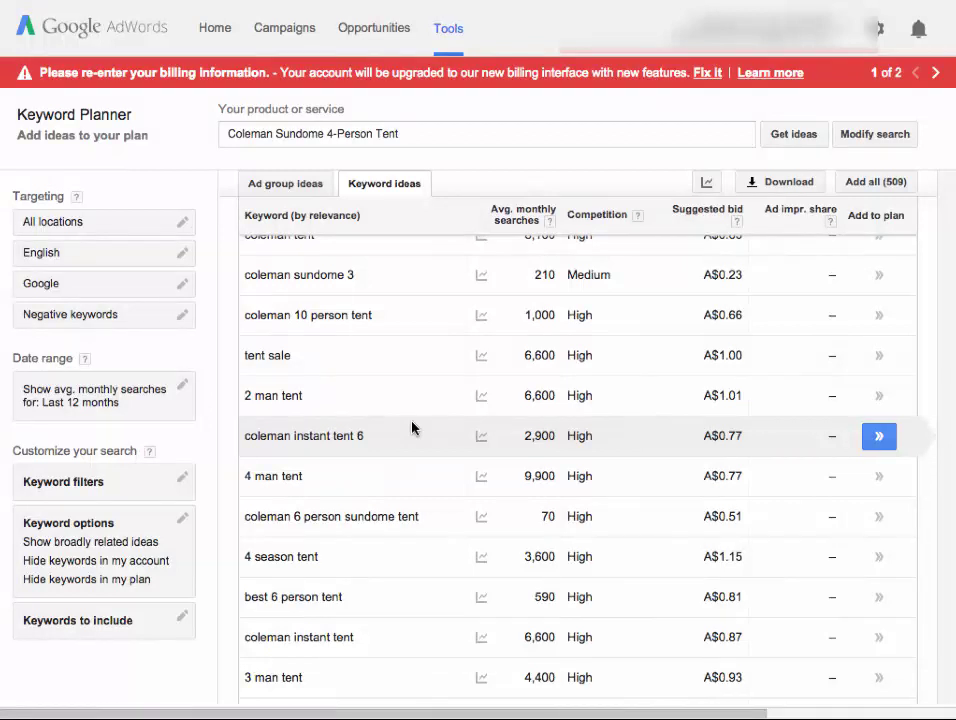
pyautogui.scroll(-1, 412, 428)
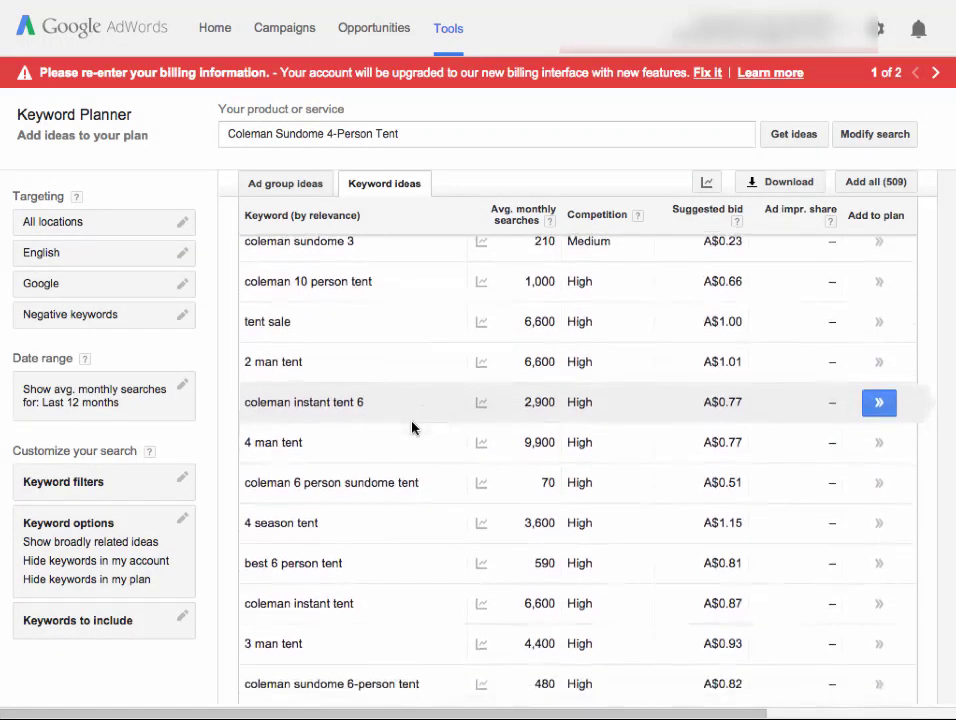
pyautogui.scroll(-2, 412, 428)
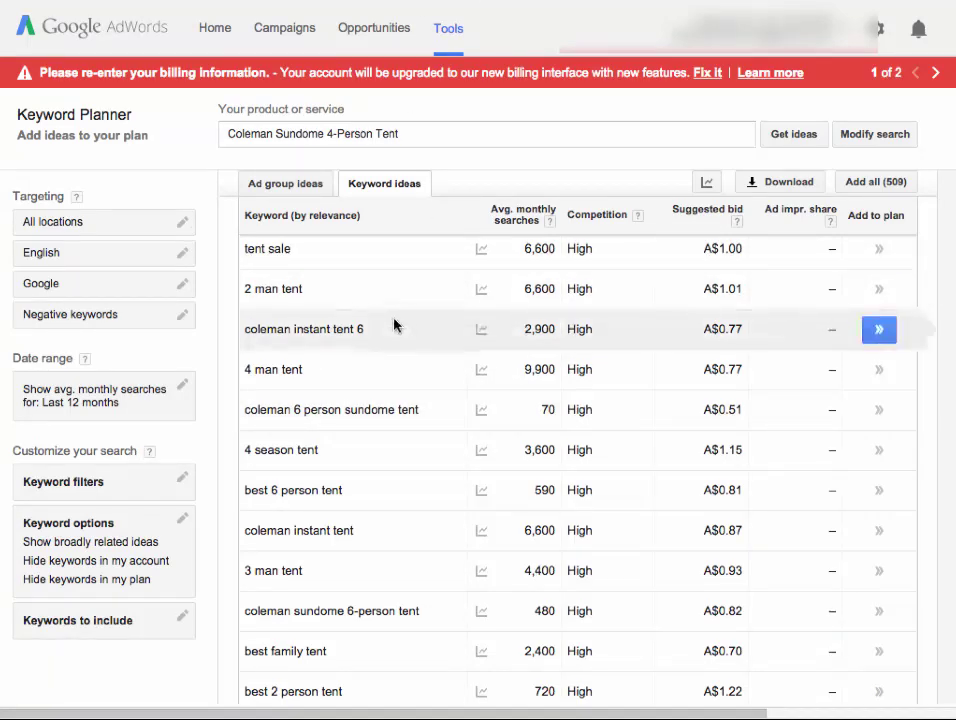
# - Copy "Coleman Sundome 4-Person Tent" from the product or service field and search Google for it in a new browser tab
pyautogui.scroll(10, 395, 324)
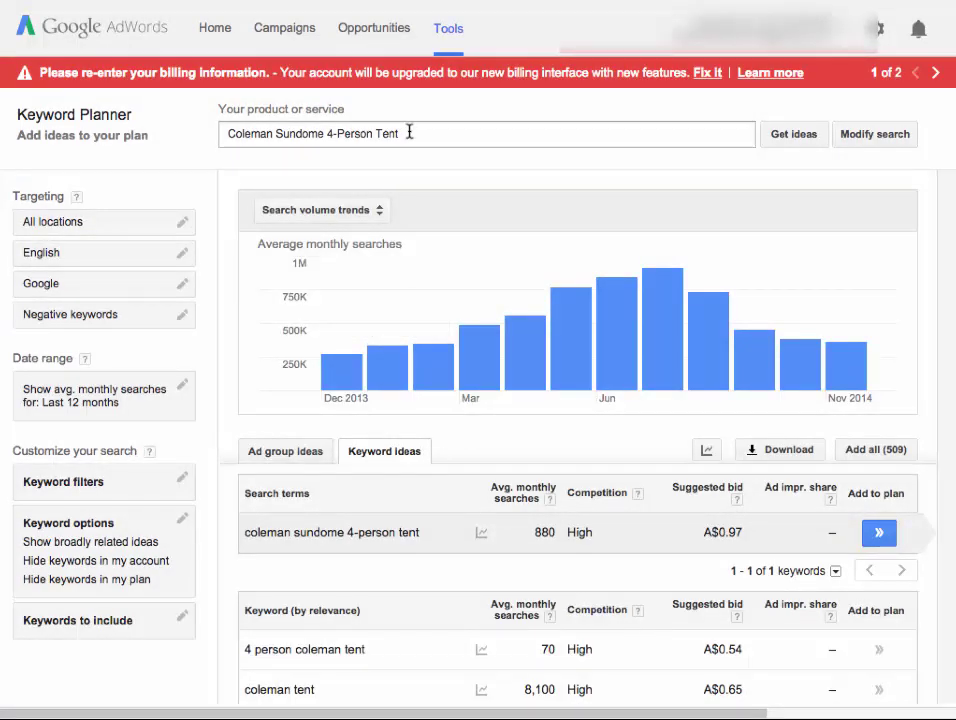
pyautogui.moveTo(408, 133); pyautogui.dragTo(228, 130)
pyautogui.rightClick(260, 132)
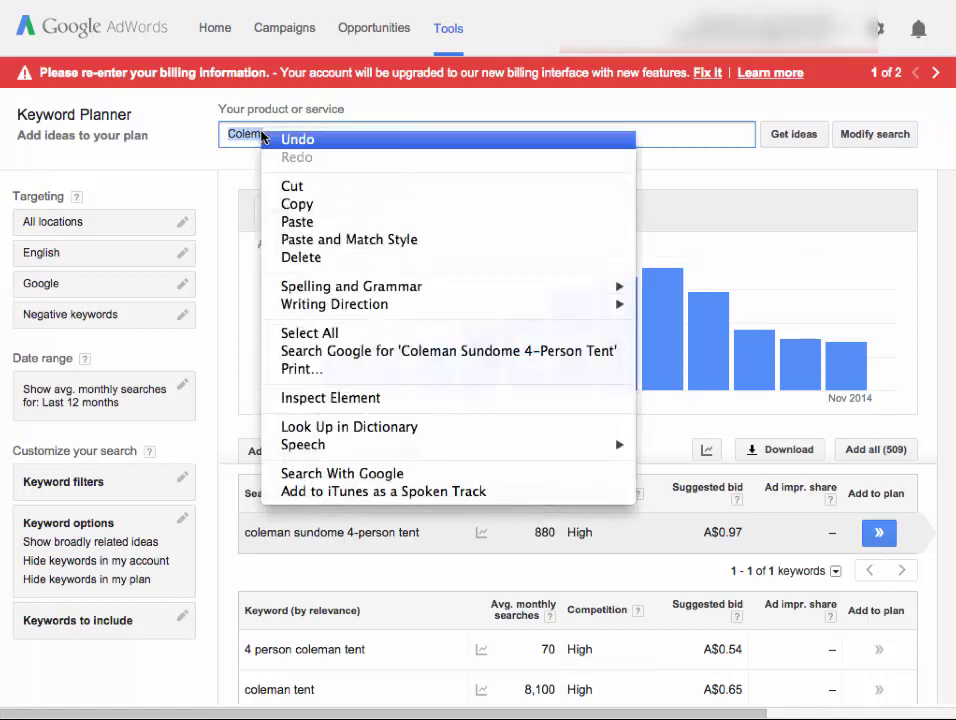
pyautogui.click(297, 205)
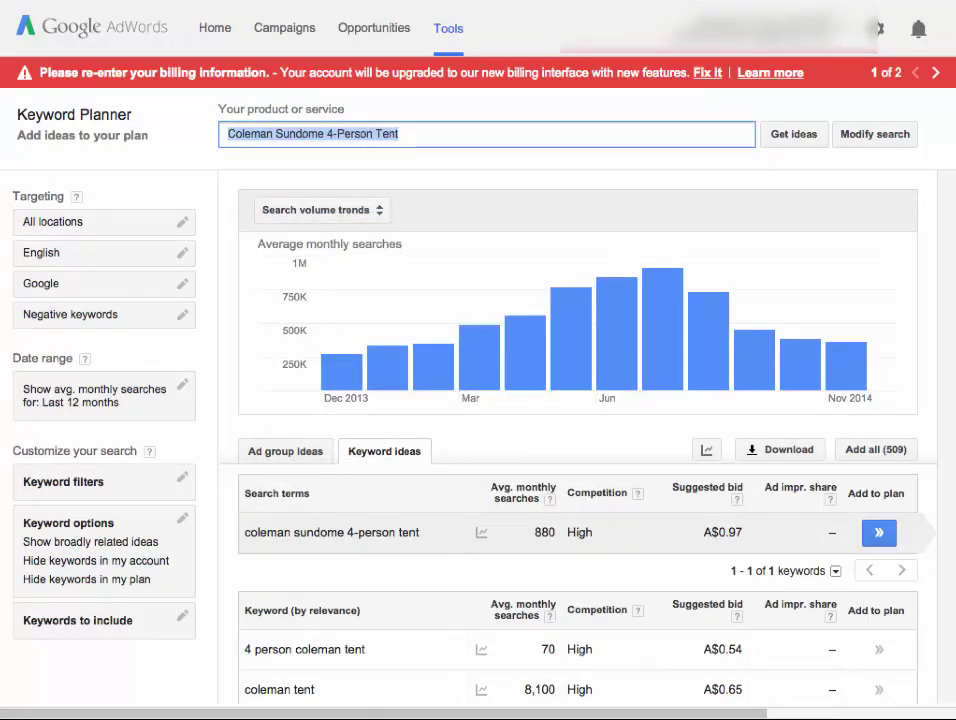
pyautogui.press('super+t')
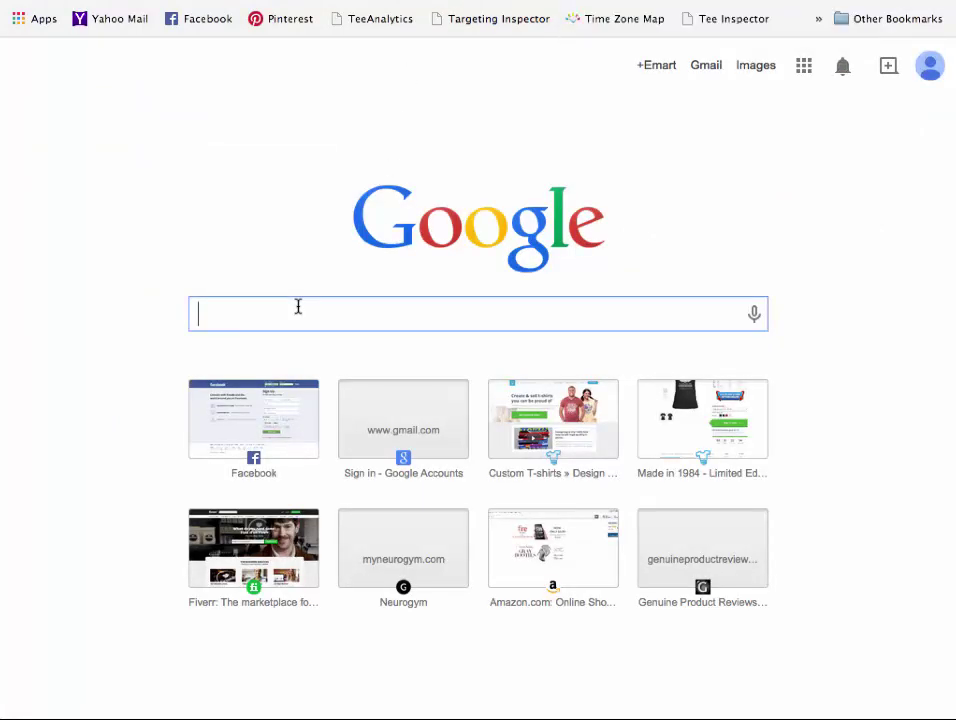
pyautogui.press('super+v')
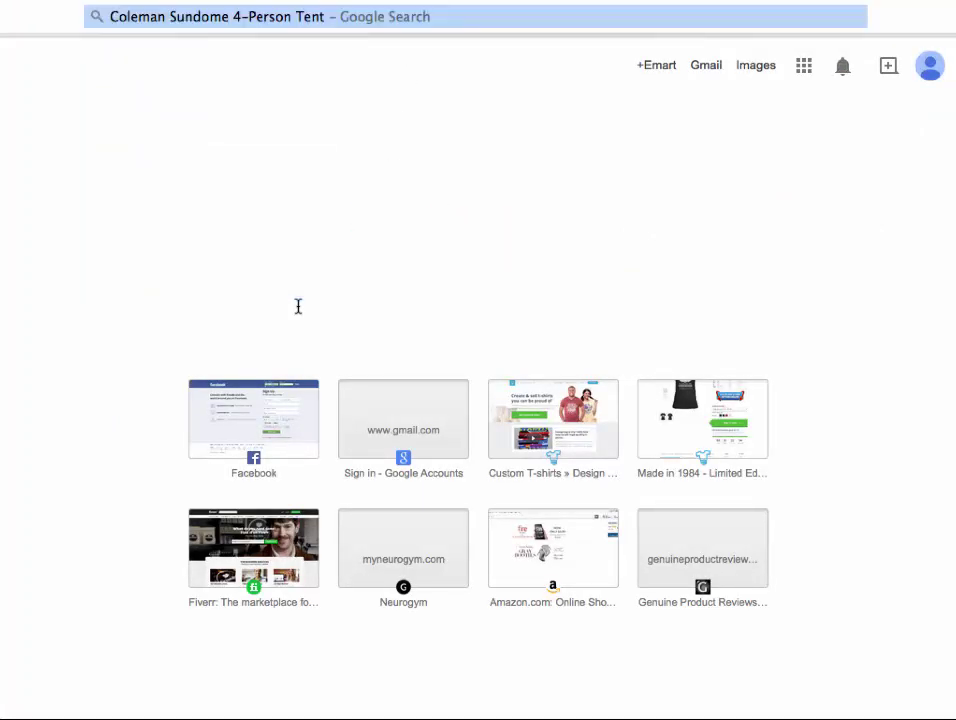
pyautogui.press('Return')
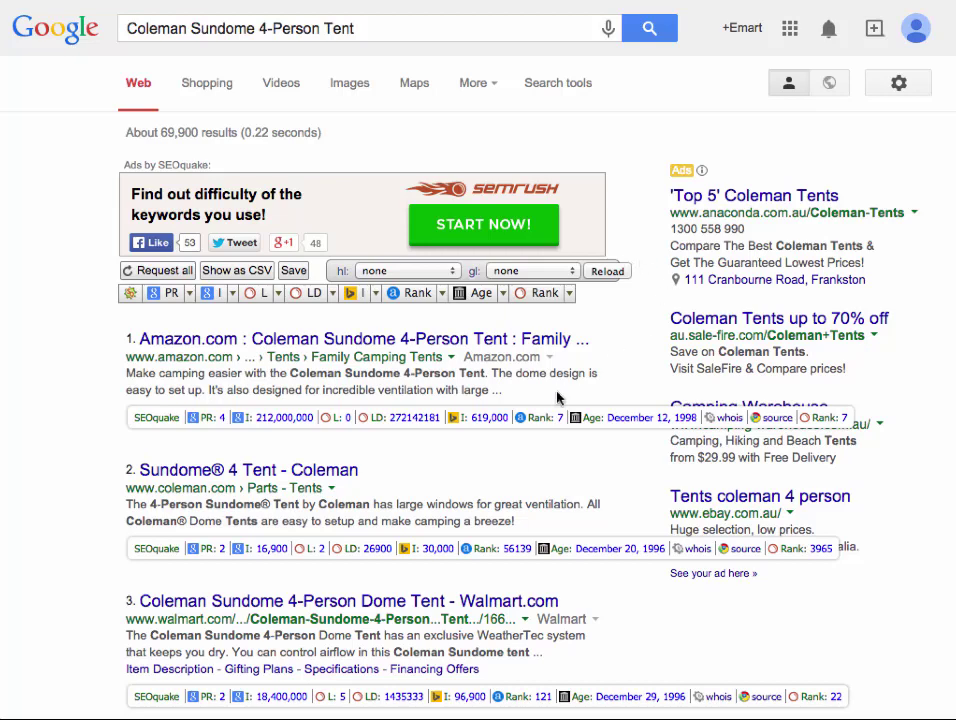
# - Check how many results Google reports for the tent name and look over the top-ranked pages
pyautogui.scroll(-2, 625, 368)
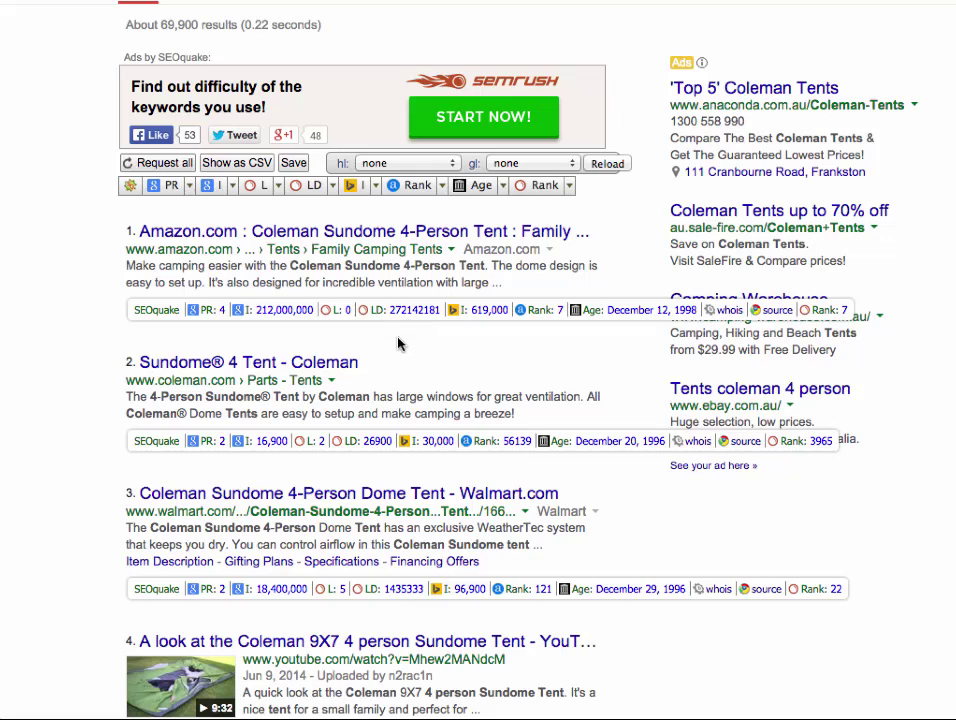
pyautogui.scroll(1, 398, 342)
pyautogui.scroll(-1, 399, 336)
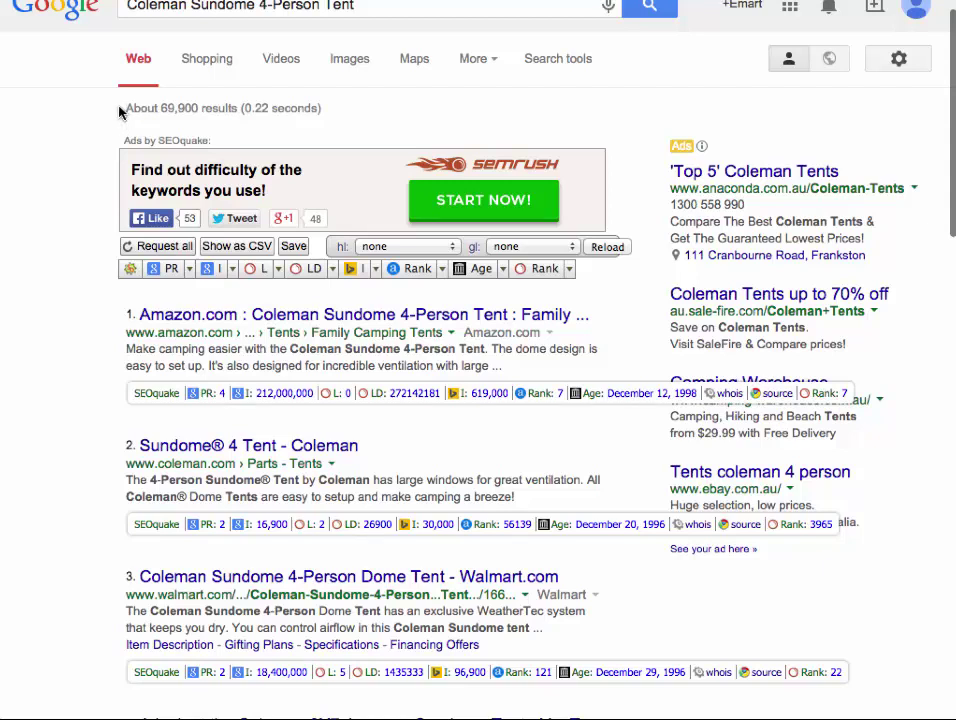
pyautogui.moveTo(128, 107); pyautogui.dragTo(237, 107)
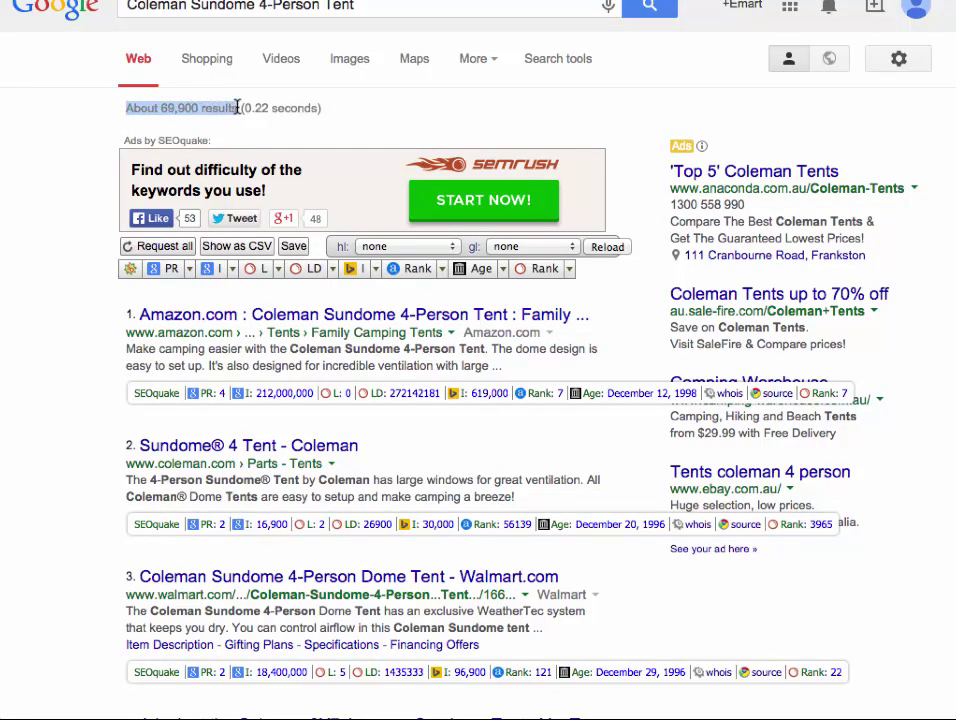
pyautogui.click(101, 128)
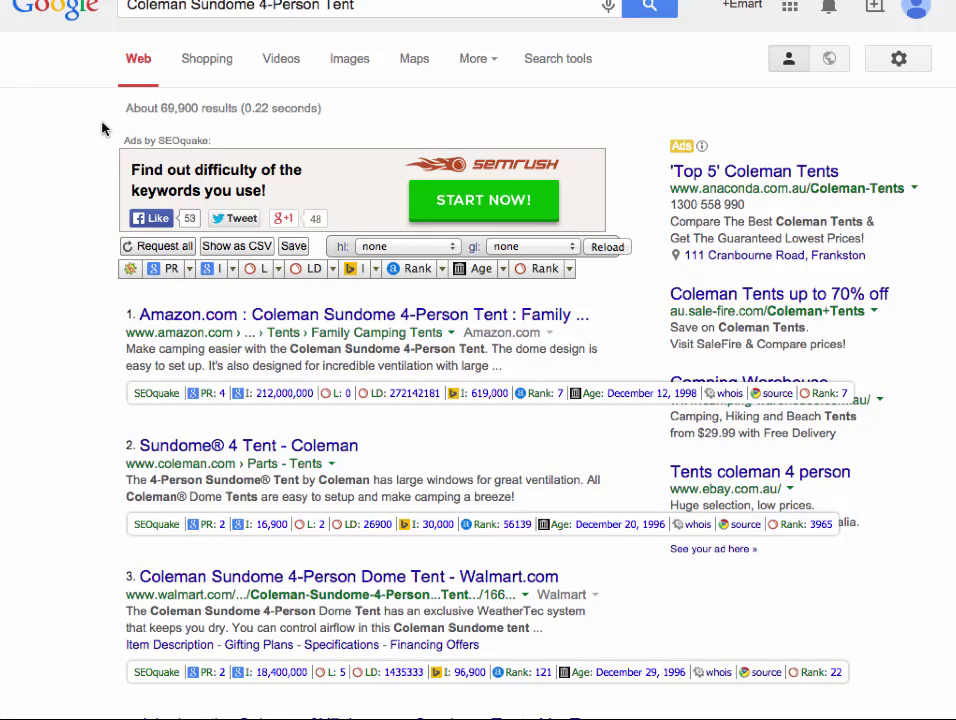
pyautogui.scroll(1, 101, 128)
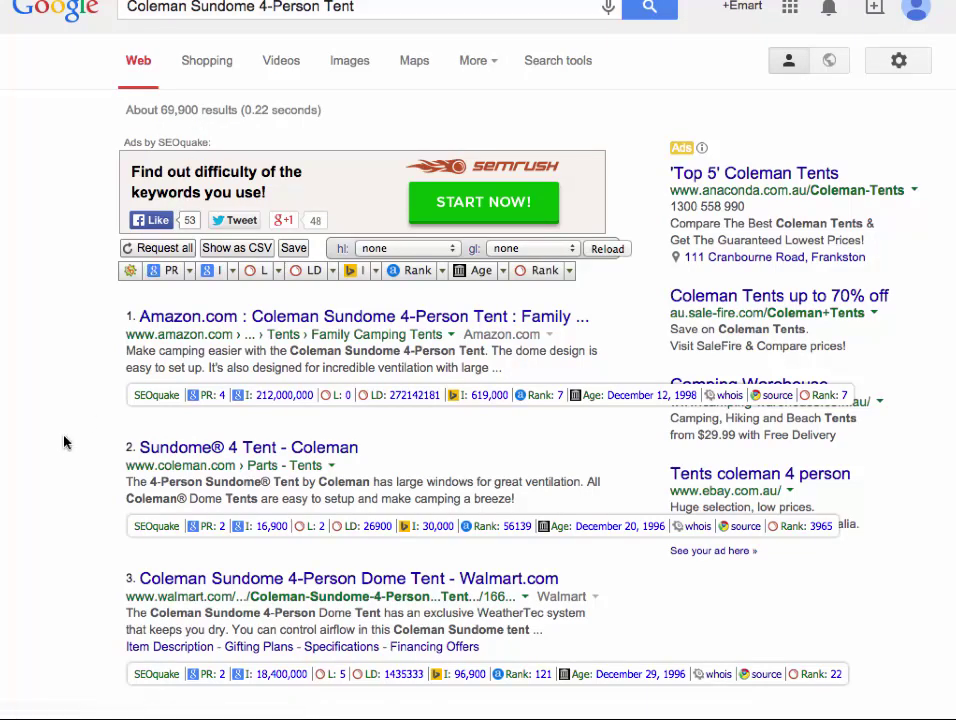
pyautogui.scroll(-1, 64, 441)
pyautogui.scroll(-1, 64, 441)
pyautogui.scroll(3, 64, 441)
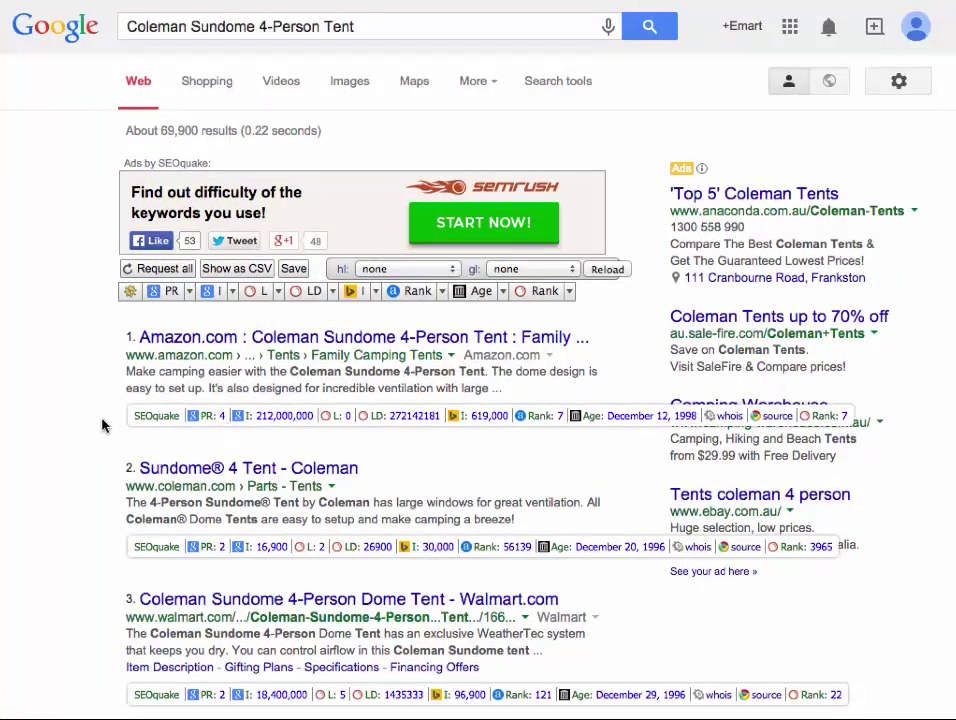
# - Review the PageRank and other SEOquake figures of all results on the first page, down to the related searches
pyautogui.scroll(-5, 90, 431)
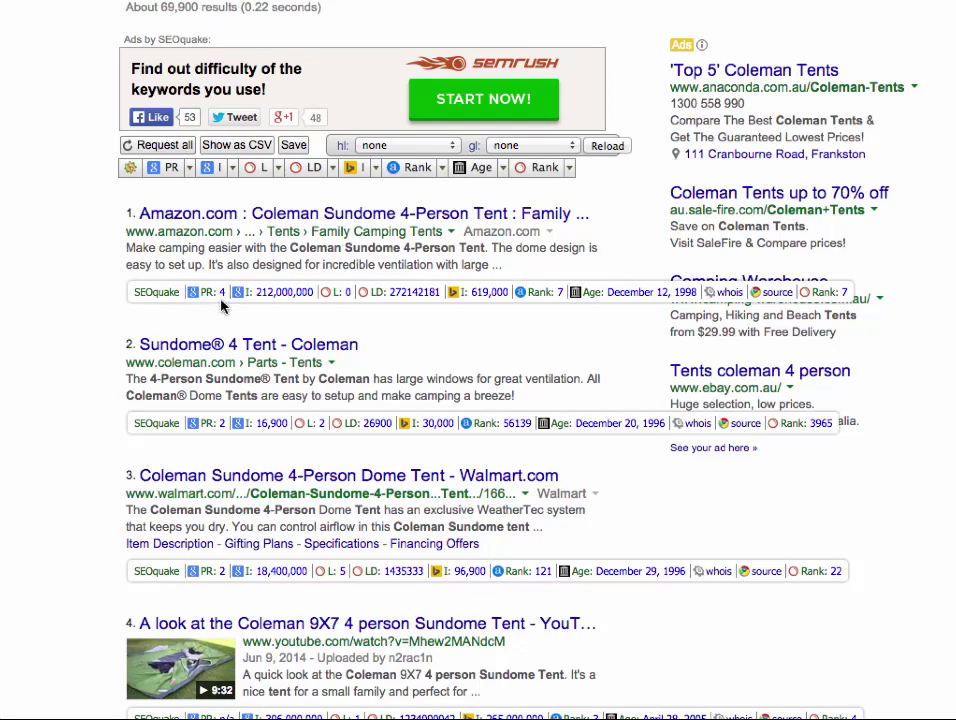
pyautogui.scroll(-5, 59, 547)
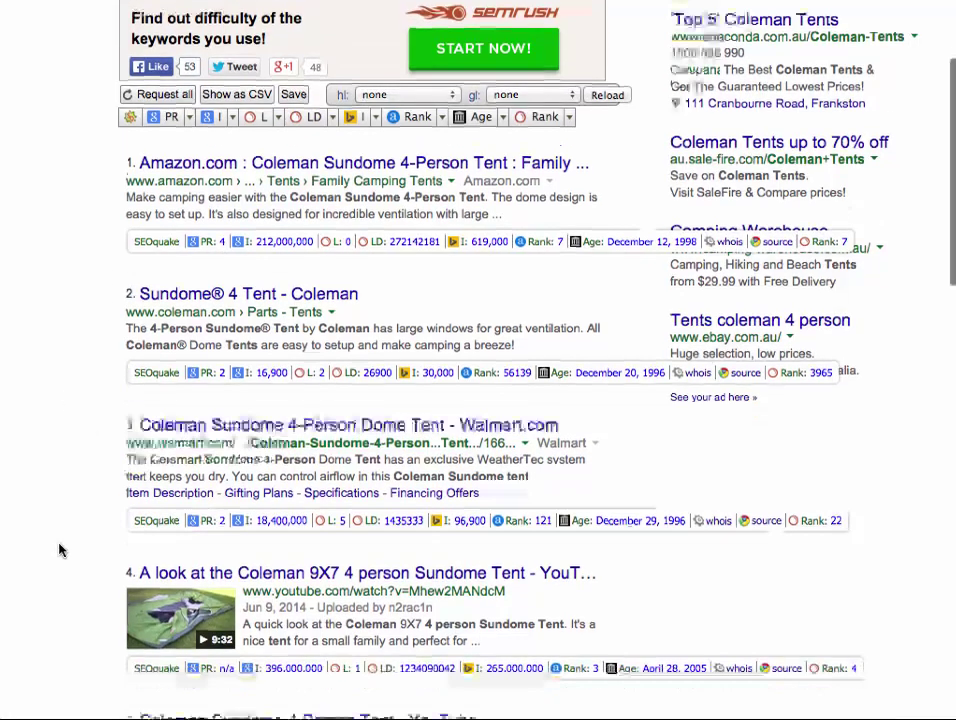
pyautogui.scroll(-3, 58, 506)
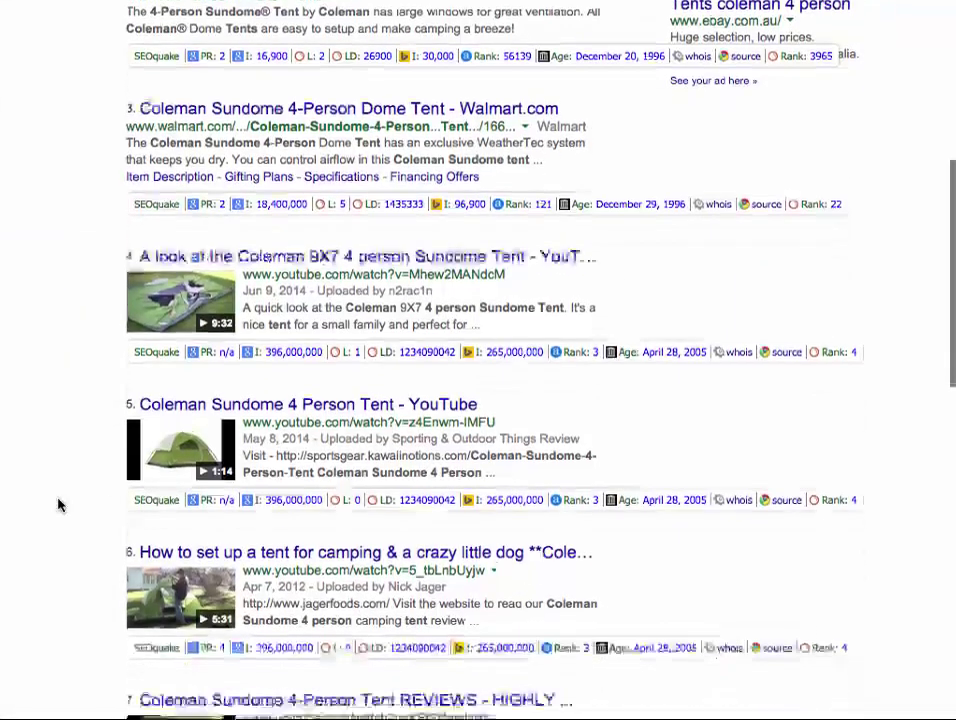
pyautogui.scroll(-5, 152, 495)
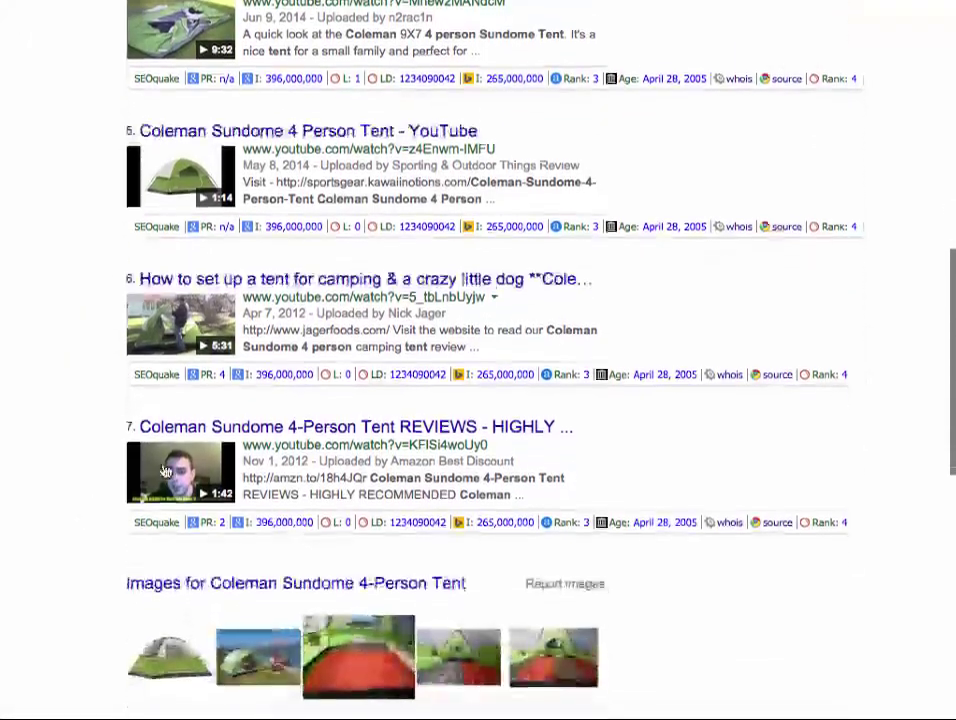
pyautogui.scroll(-1, 79, 480)
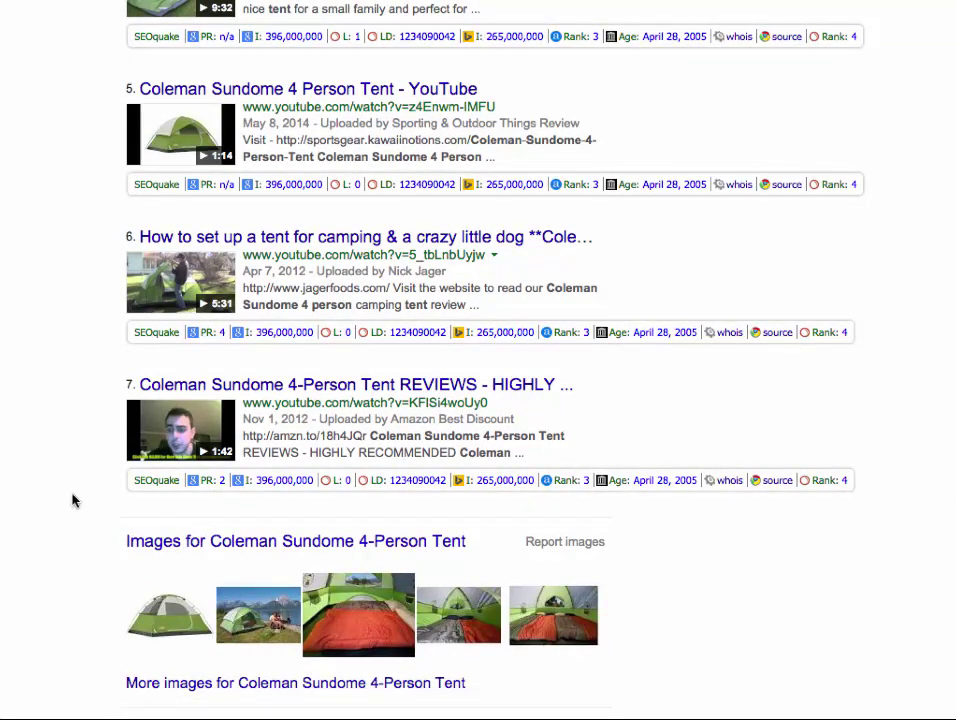
pyautogui.scroll(2, 65, 500)
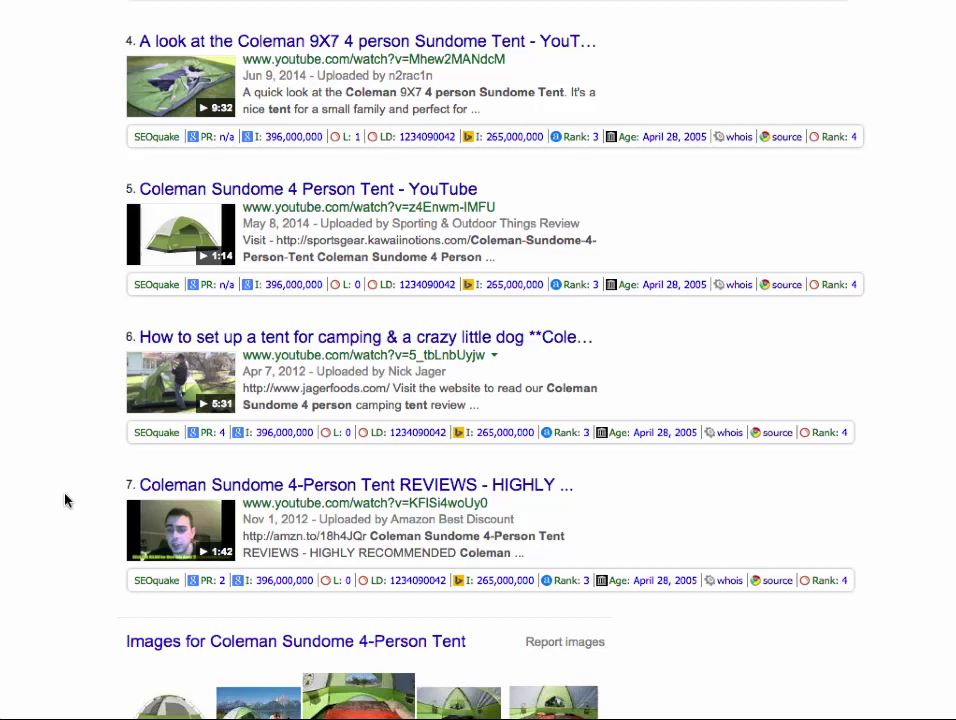
pyautogui.scroll(-10, 65, 500)
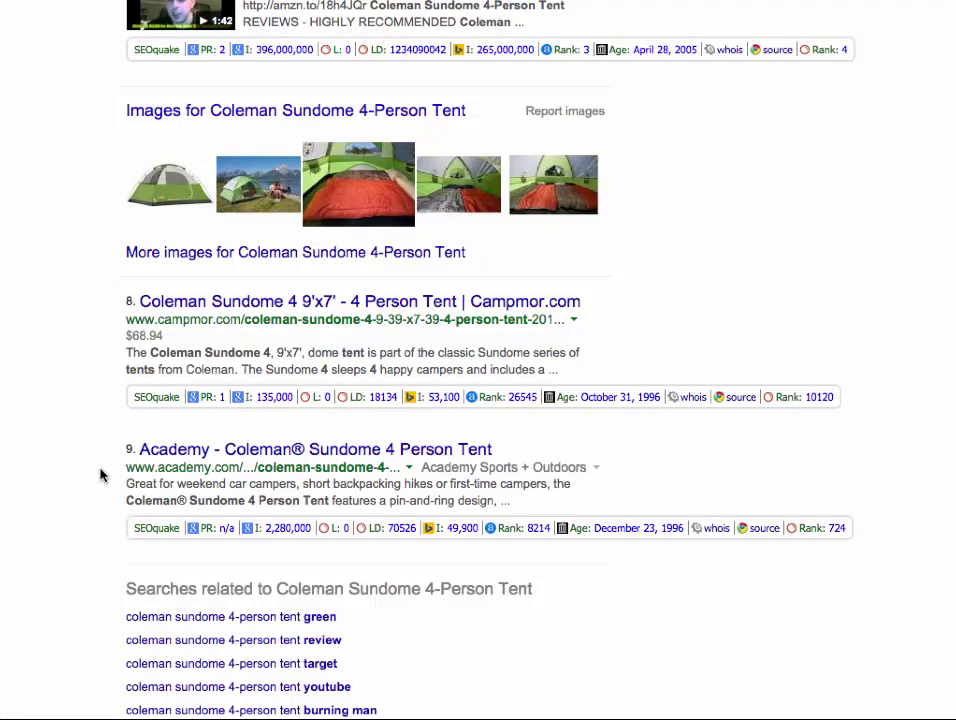
pyautogui.scroll(14, 94, 458)
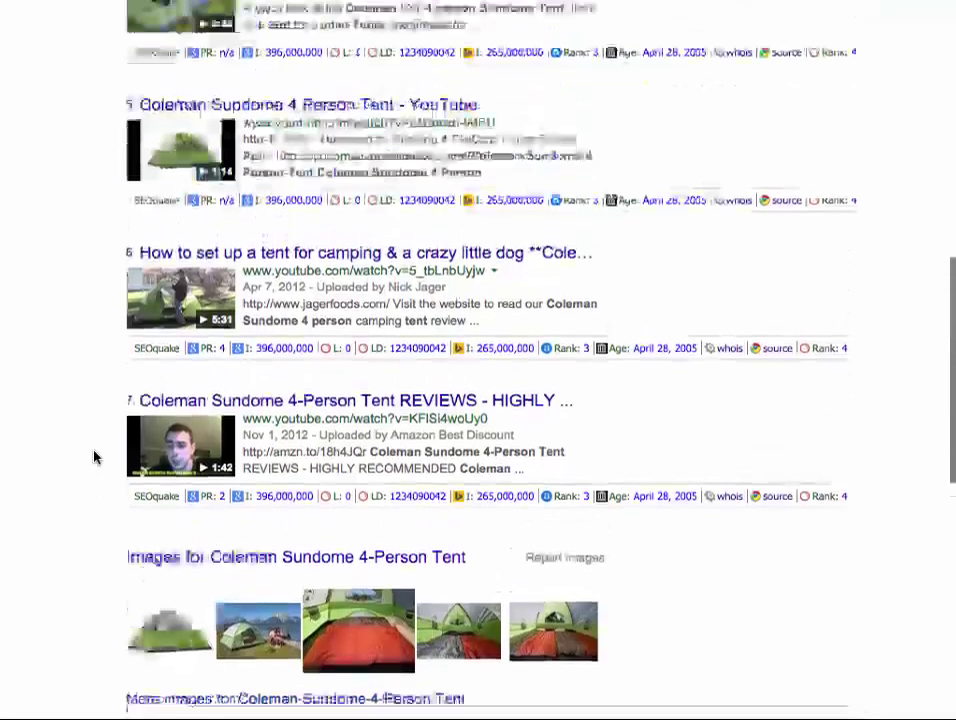
pyautogui.scroll(9, 94, 458)
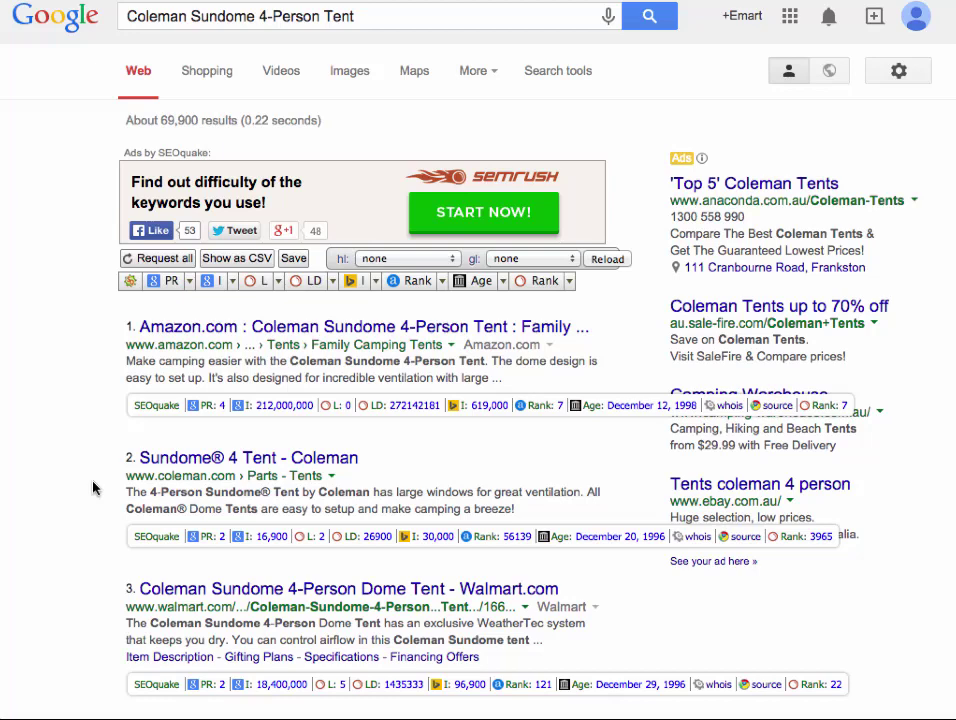
# - Compare the competing sites in the search results again, from the Amazon, Coleman and Walmart pages to the YouTube videos
pyautogui.scroll(-1, 93, 487)
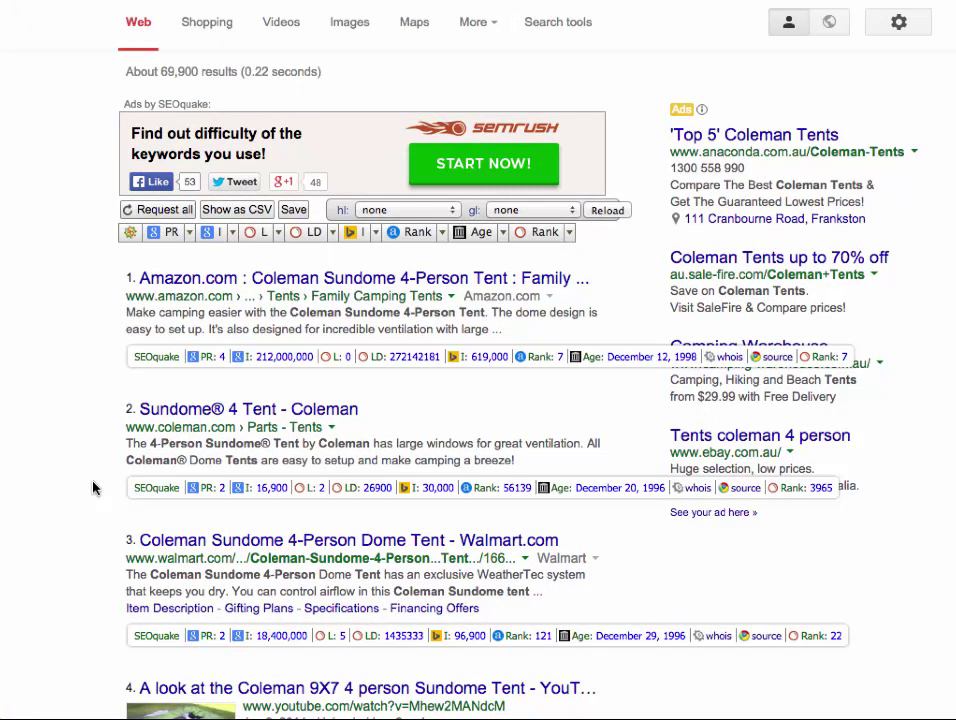
pyautogui.scroll(-1, 120, 460)
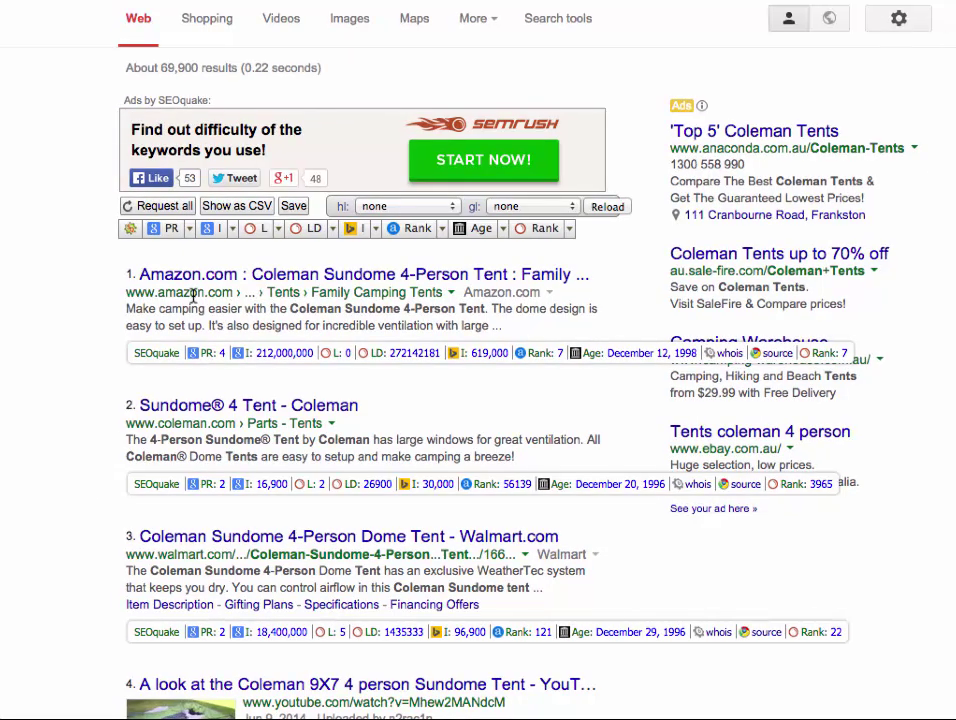
pyautogui.scroll(-3, 128, 450)
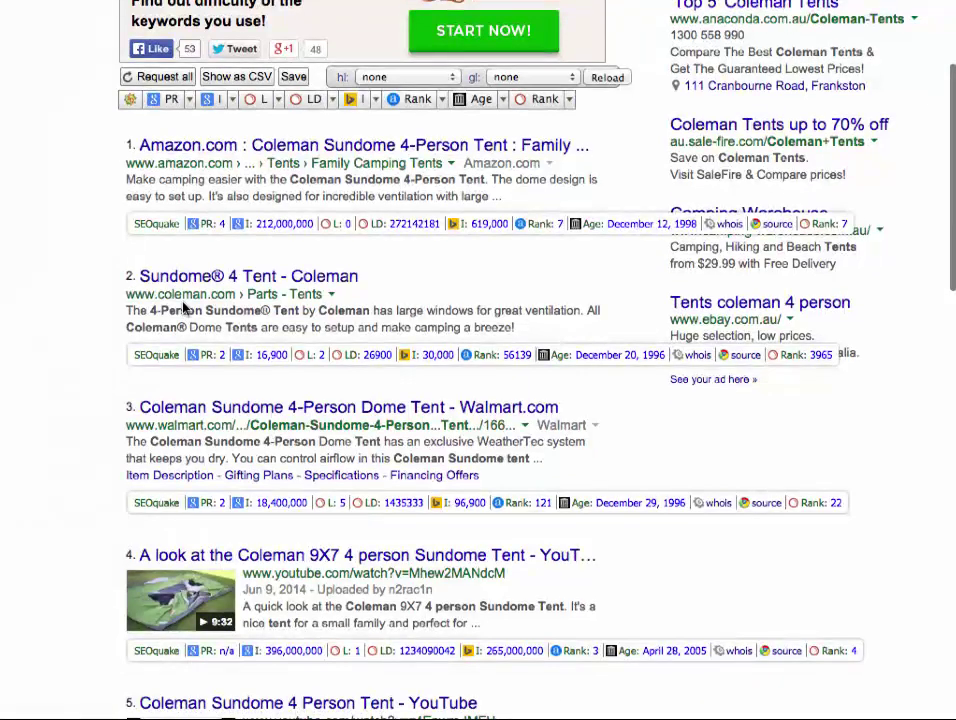
pyautogui.scroll(-1, 77, 370)
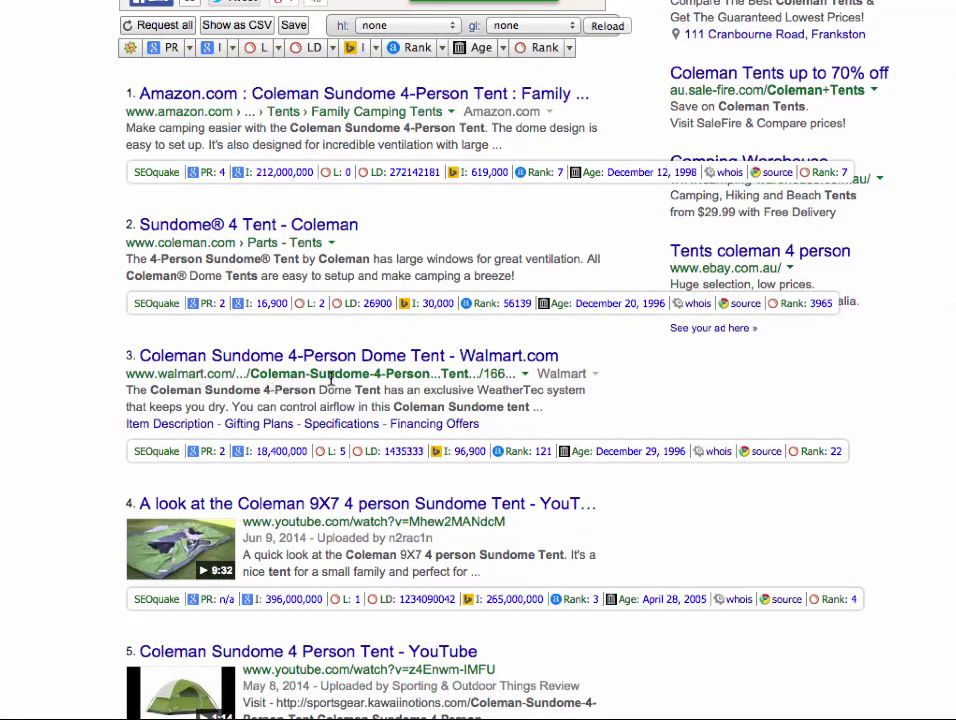
pyautogui.scroll(-4, 80, 502)
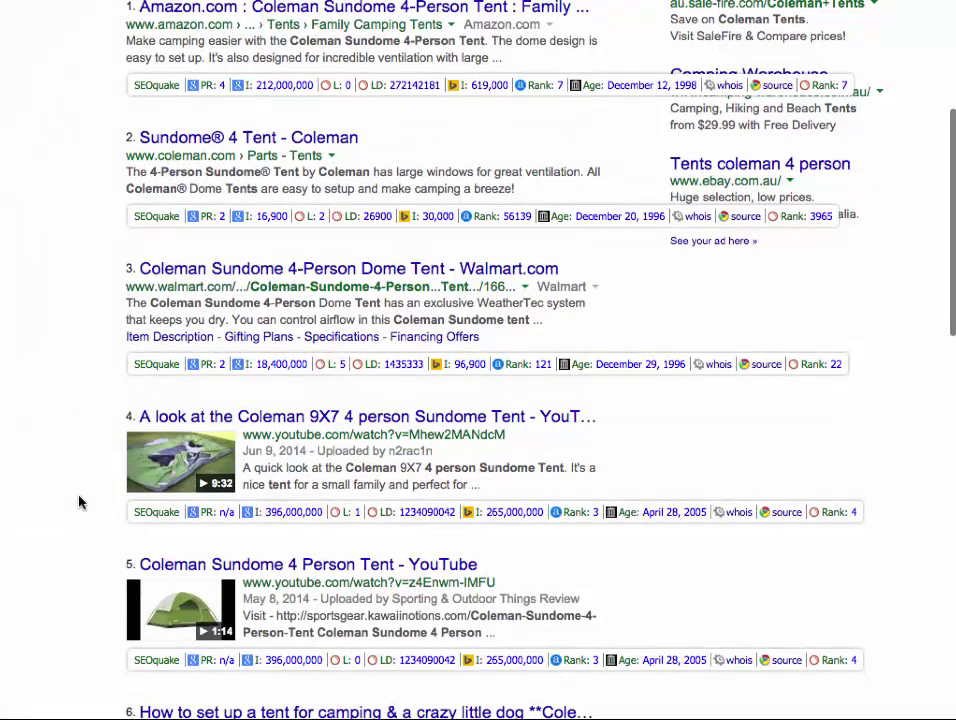
pyautogui.scroll(-2, 80, 502)
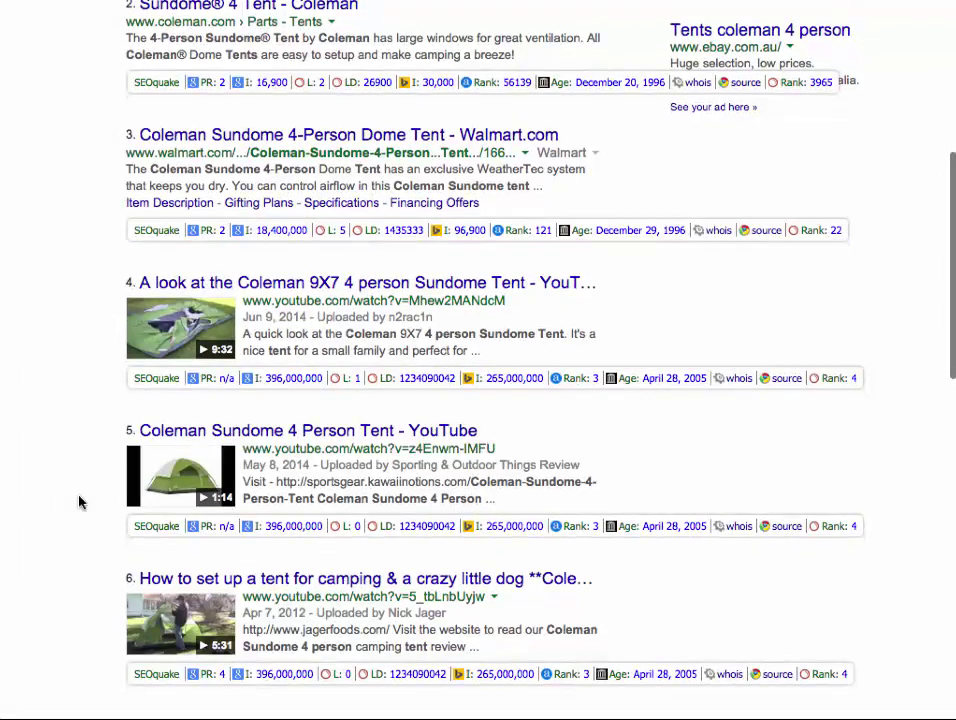
# - Examine the SEOquake figures of the lower-ranked results, from the YouTube videos down to the Campmor and Academy pages
pyautogui.scroll(-3, 80, 502)
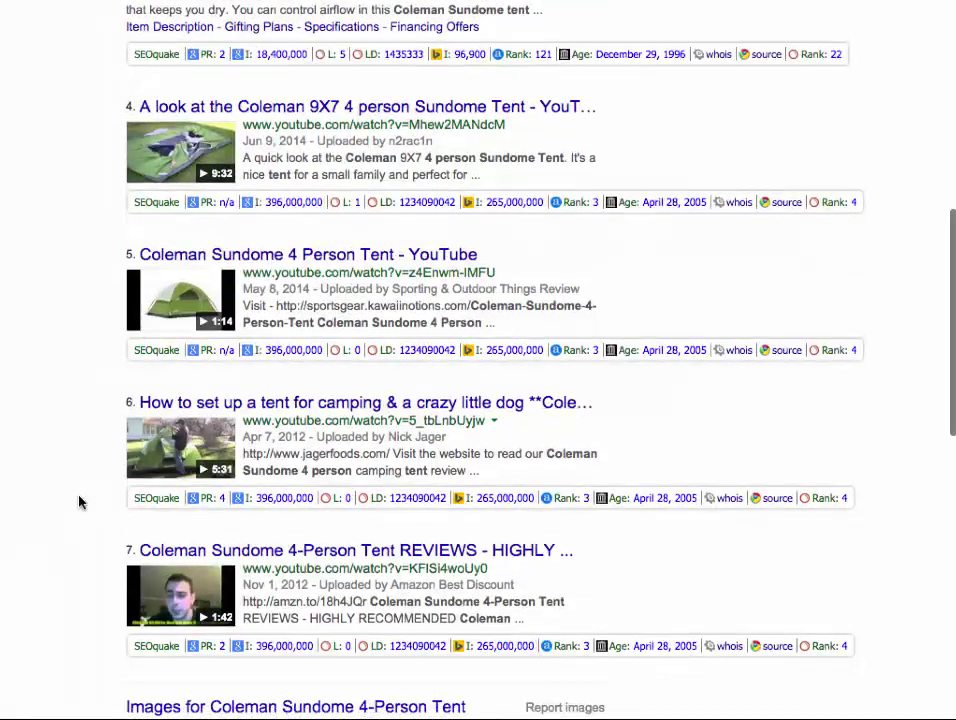
pyautogui.scroll(-8, 80, 502)
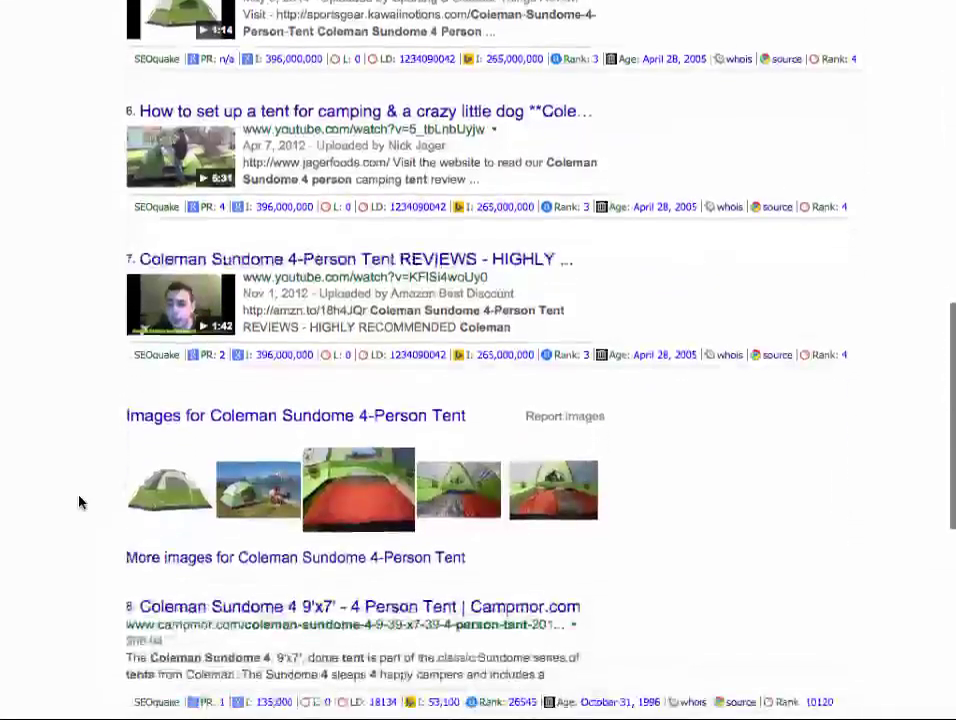
pyautogui.scroll(-4, 80, 502)
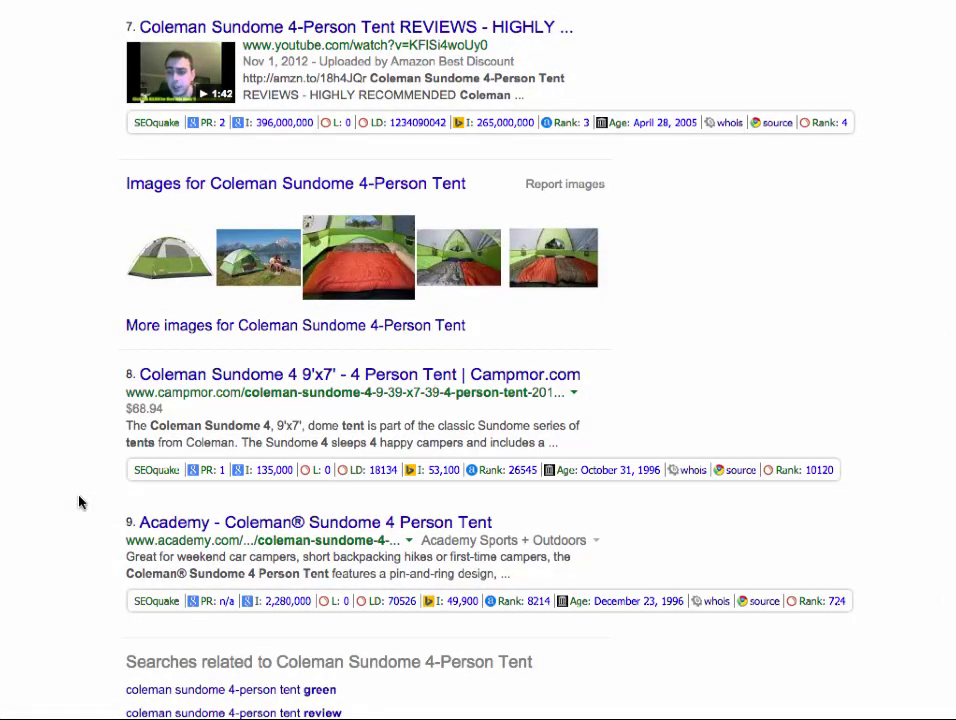
pyautogui.scroll(-2, 80, 502)
pyautogui.scroll(4, 79, 502)
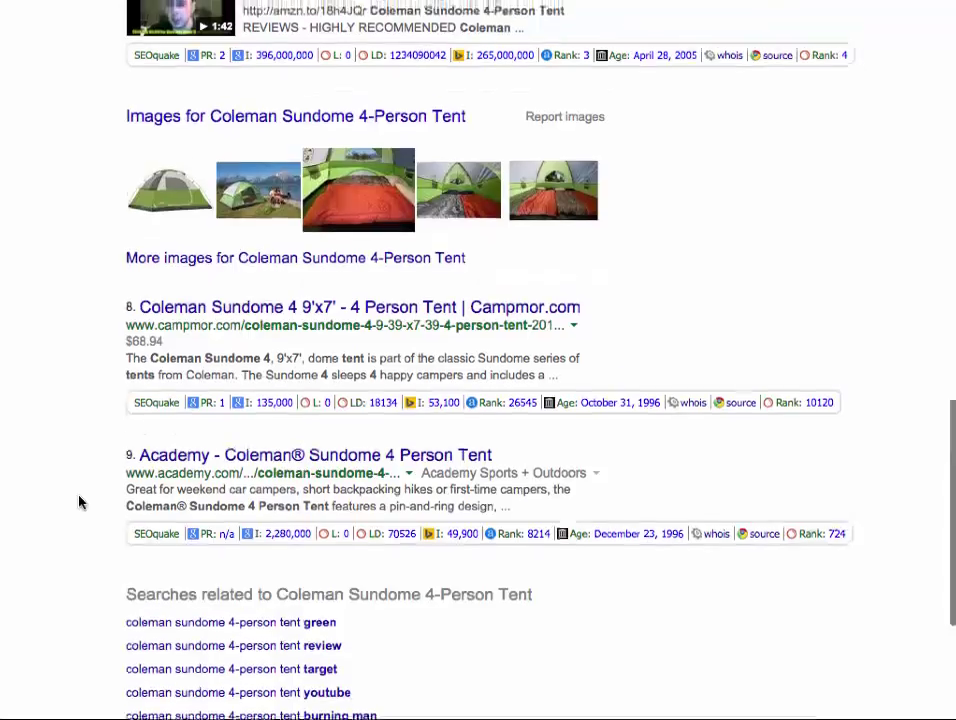
pyautogui.scroll(-1, 79, 502)
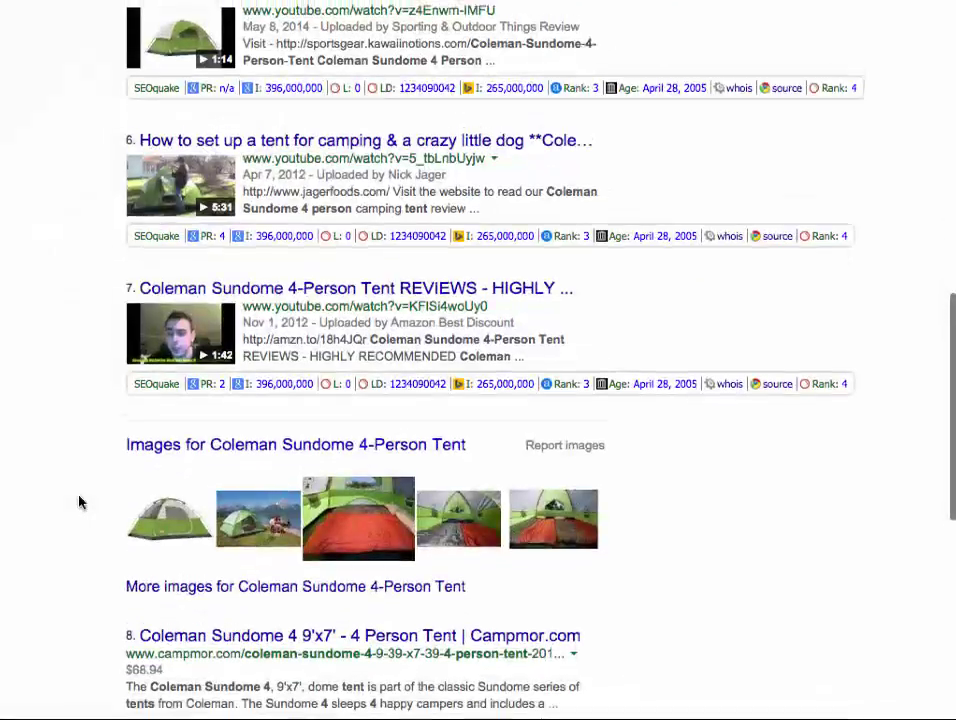
pyautogui.scroll(5, 79, 502)
pyautogui.scroll(-1, 79, 502)
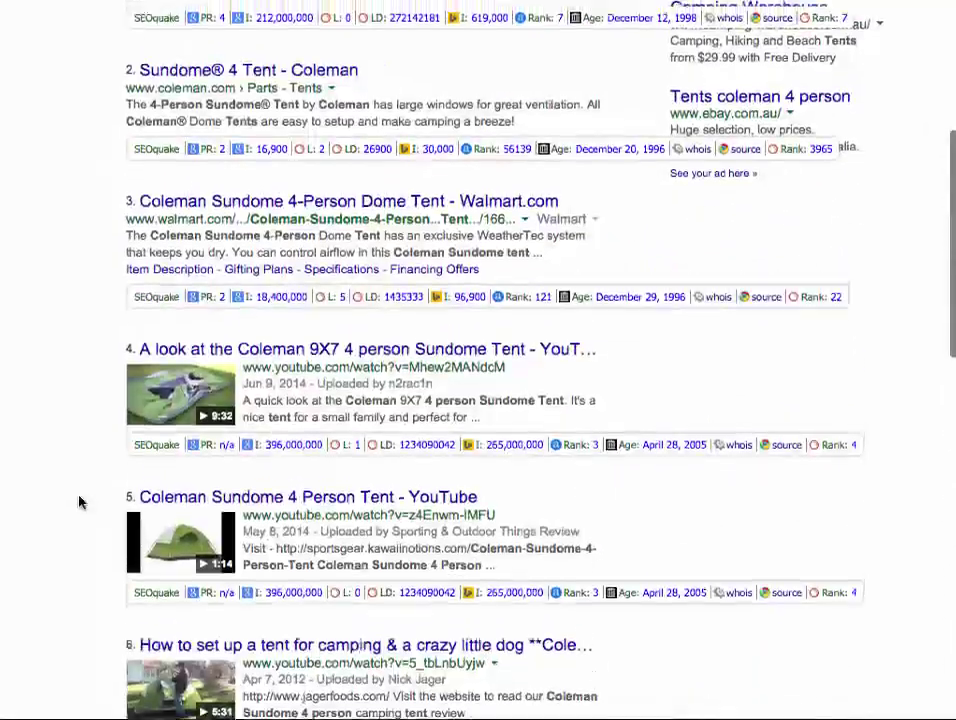
# - Recheck the competing pages from the YouTube videos back up to Amazon, including the link counts of the Coleman result
pyautogui.scroll(1, 79, 502)
pyautogui.scroll(-2, 79, 502)
pyautogui.scroll(-3, 79, 502)
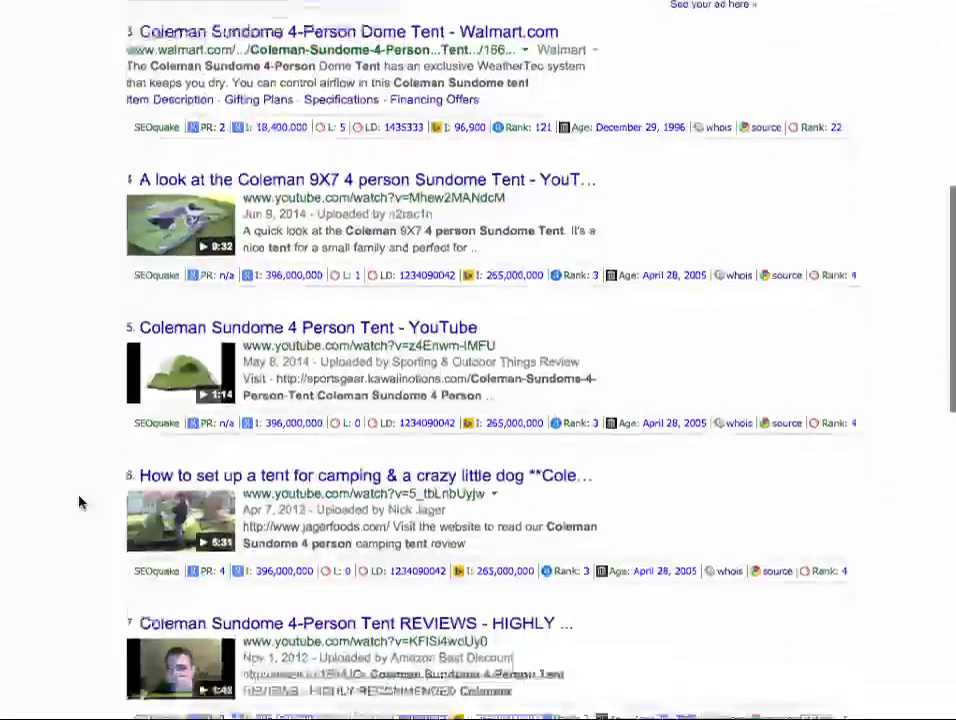
pyautogui.scroll(-5, 79, 502)
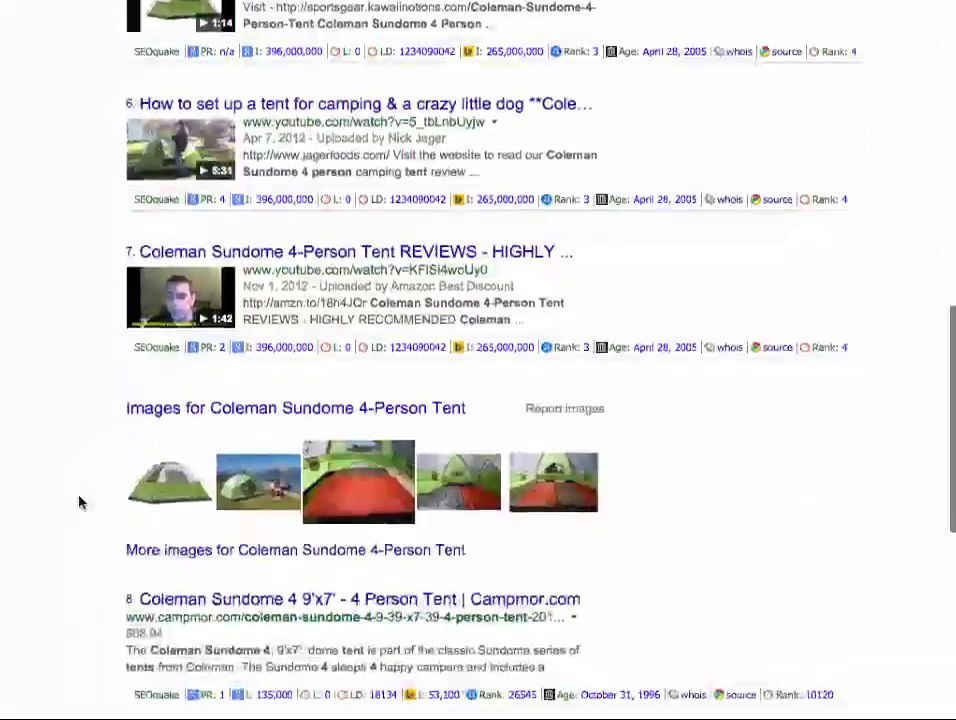
pyautogui.scroll(8, 79, 502)
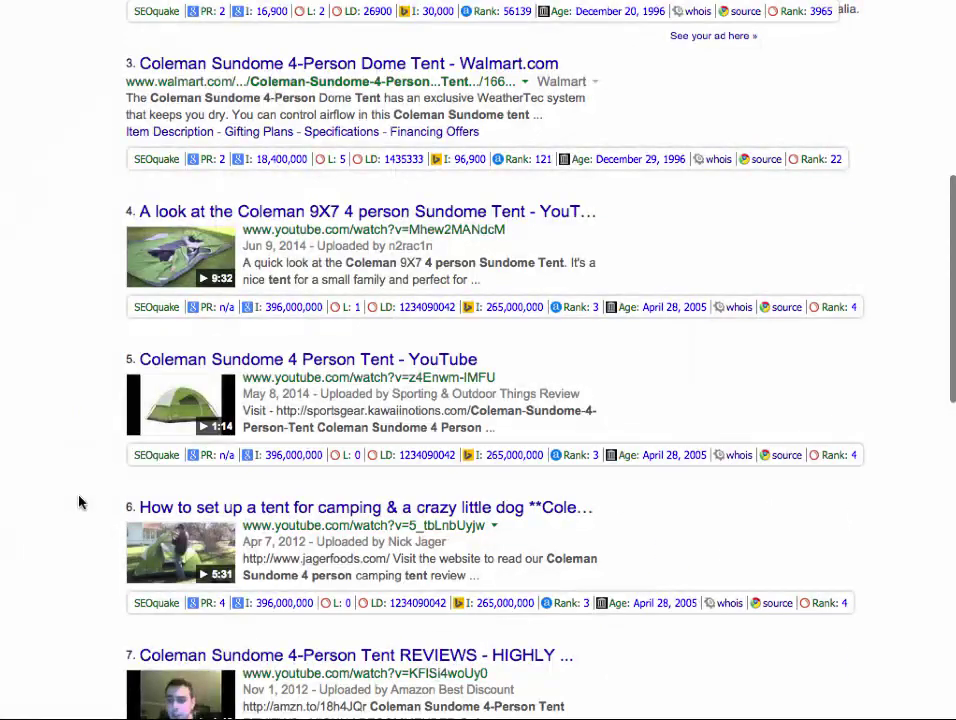
pyautogui.scroll(2, 79, 502)
pyautogui.scroll(4, 79, 502)
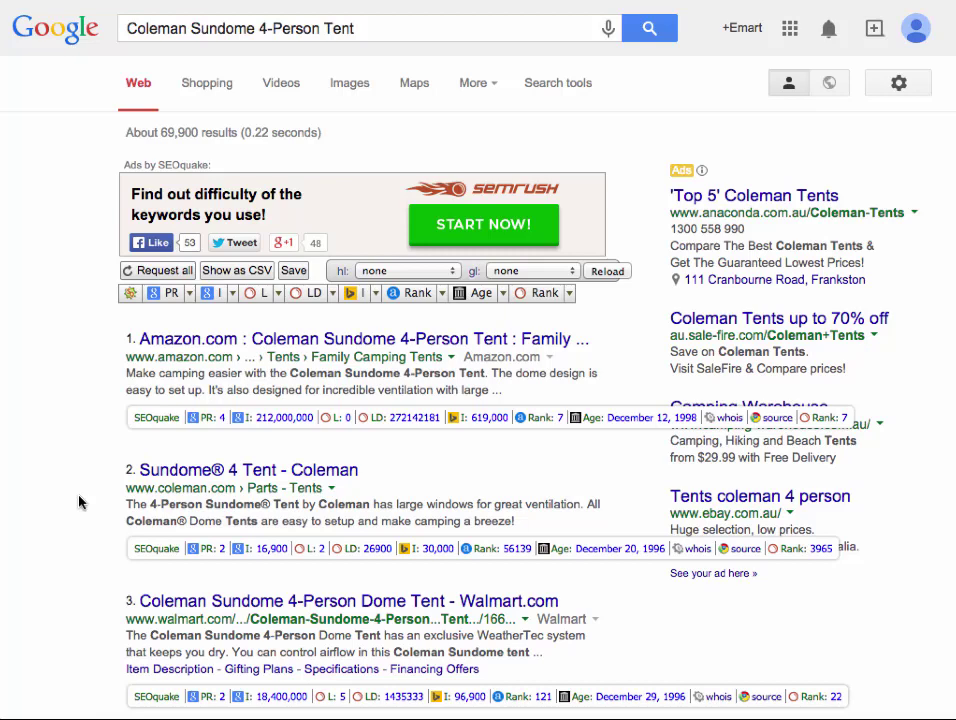
pyautogui.scroll(-5, 80, 502)
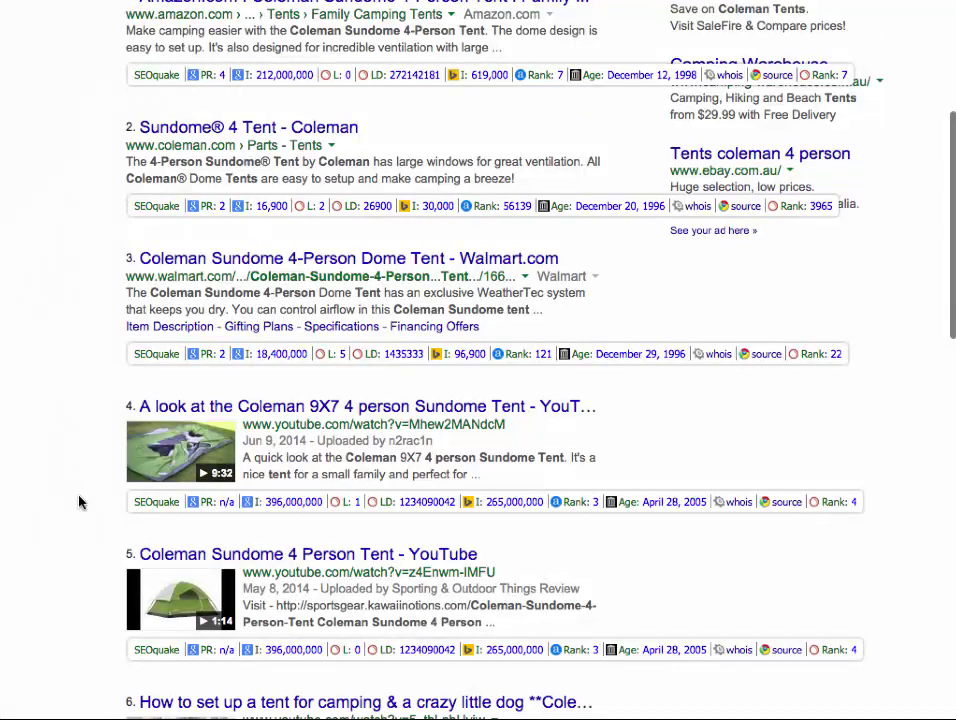
pyautogui.scroll(5, 80, 502)
pyautogui.scroll(-2, 80, 502)
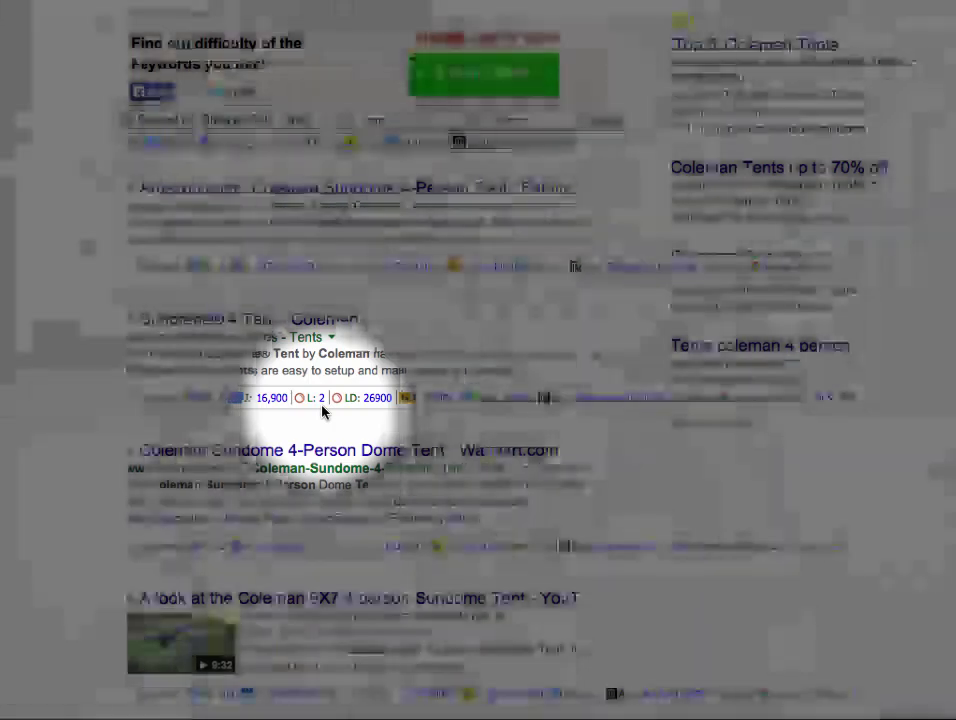
pyautogui.scroll(3, 322, 410)
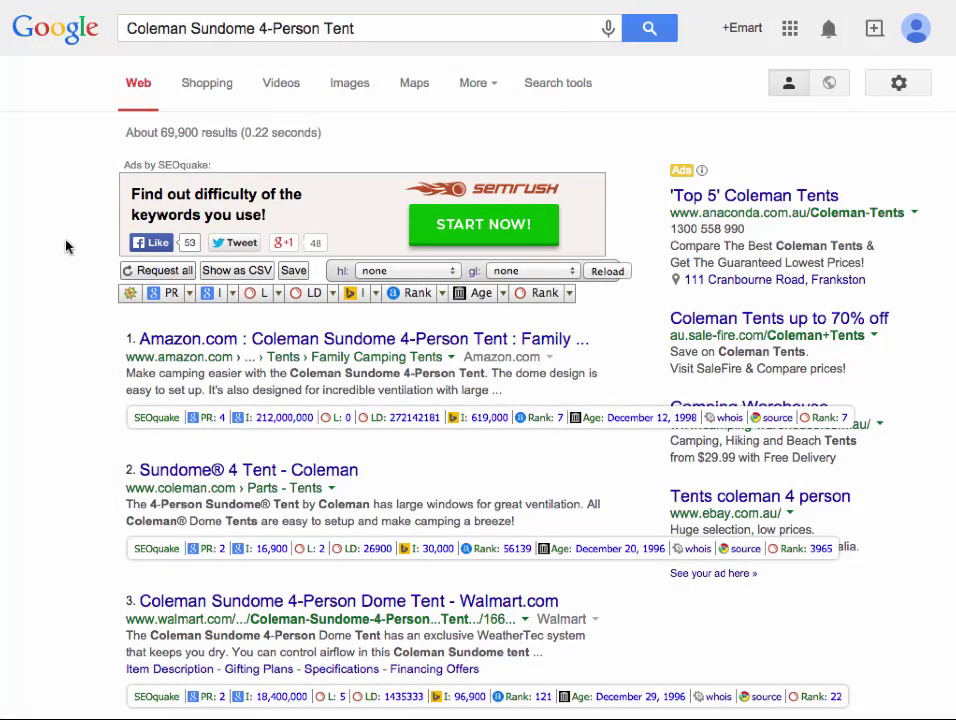
# - Switch back to Keyword Planner and review the related keyword ideas for the Coleman Sundome 4-Person Tent down the list
pyautogui.click(207, 4)
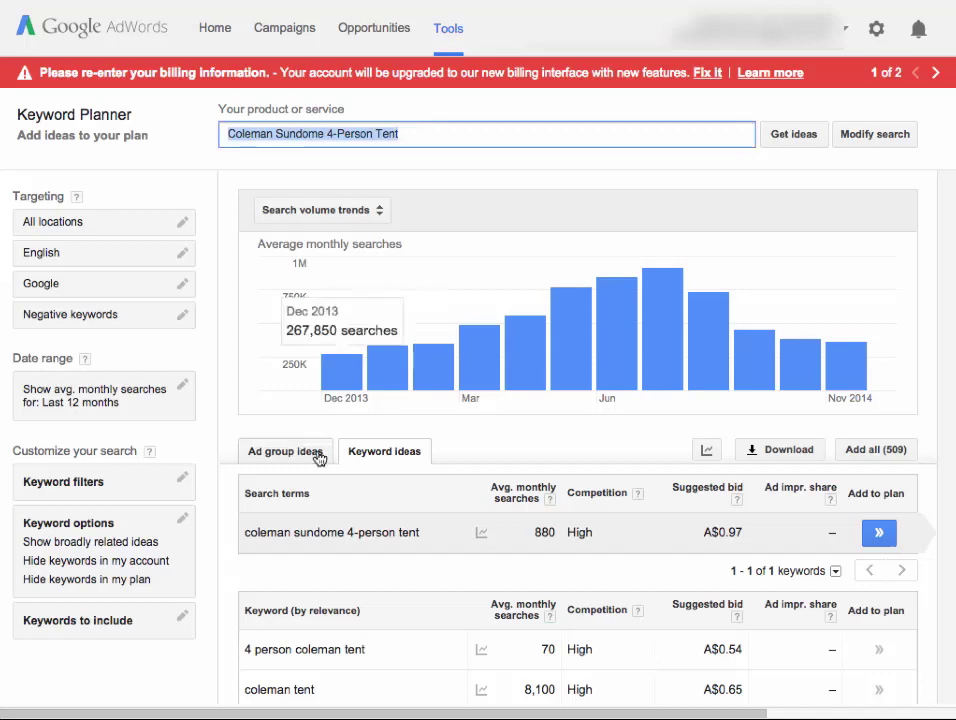
pyautogui.scroll(-2, 319, 457)
pyautogui.scroll(2, 319, 457)
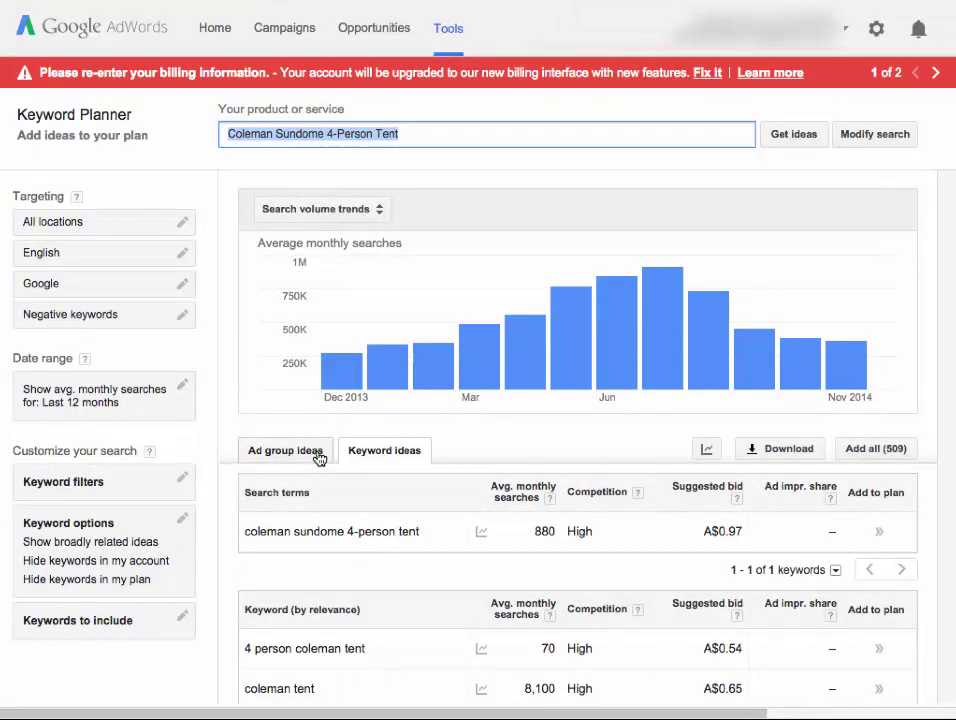
pyautogui.scroll(-5, 319, 457)
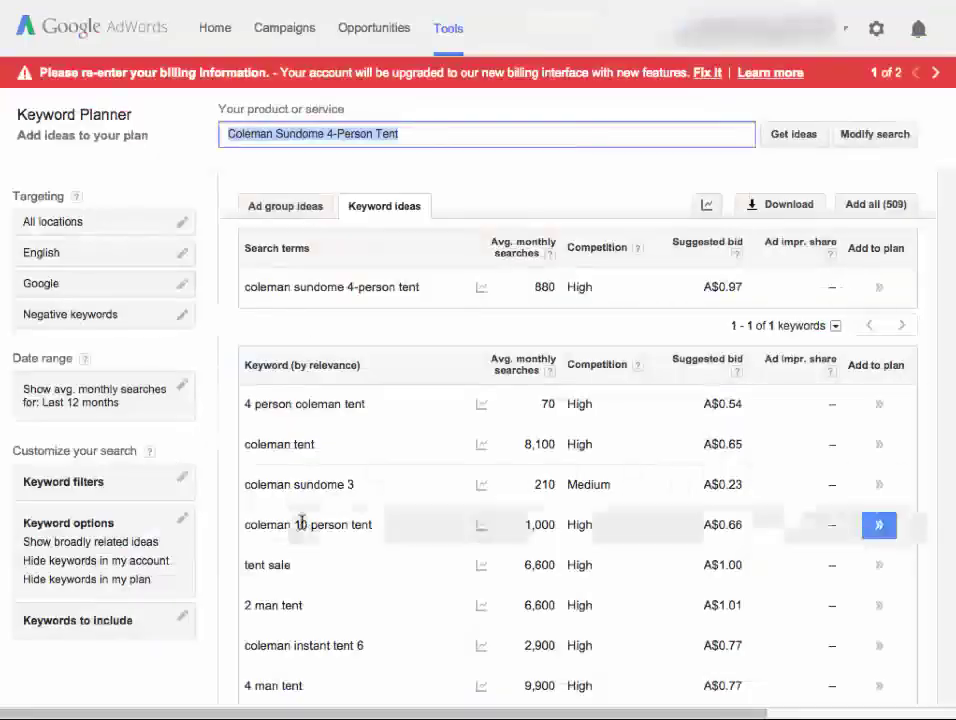
pyautogui.scroll(-5, 305, 525)
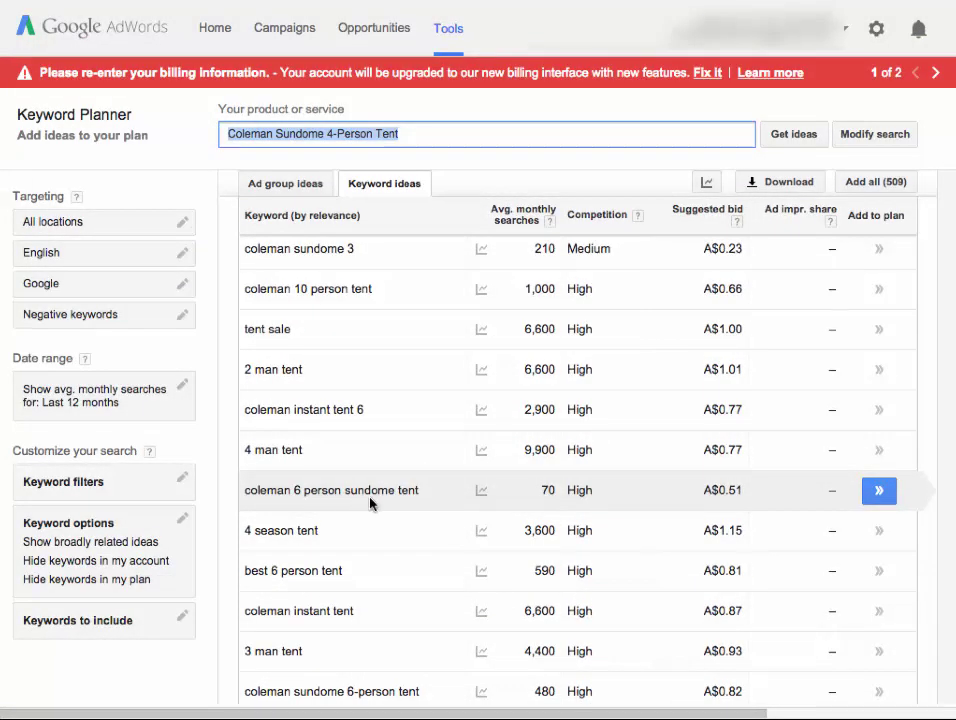
pyautogui.scroll(-3, 393, 505)
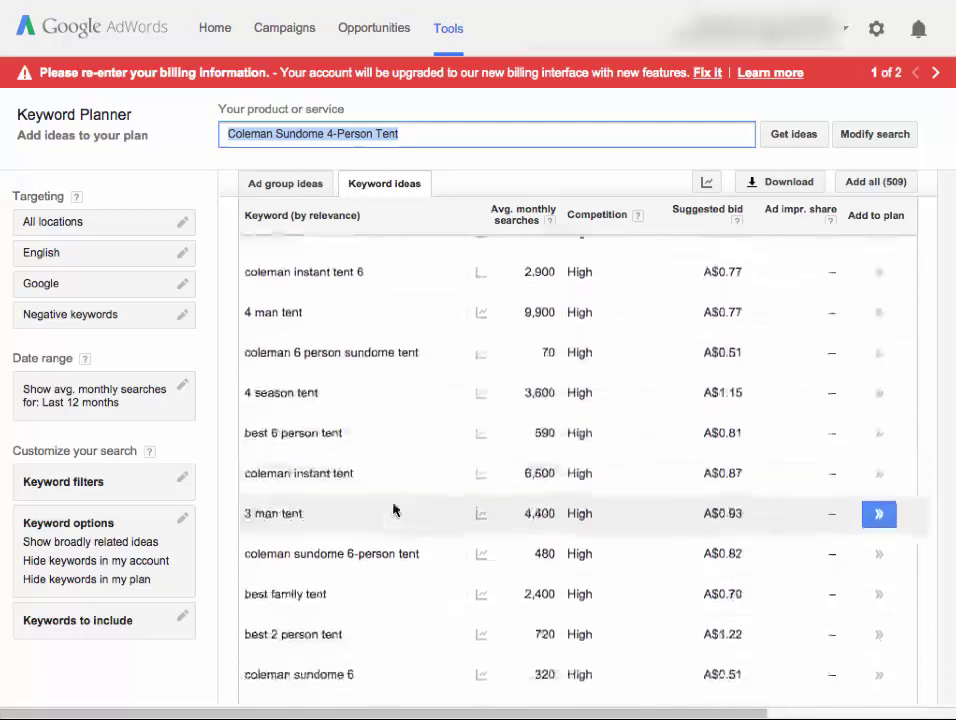
pyautogui.scroll(-9, 416, 521)
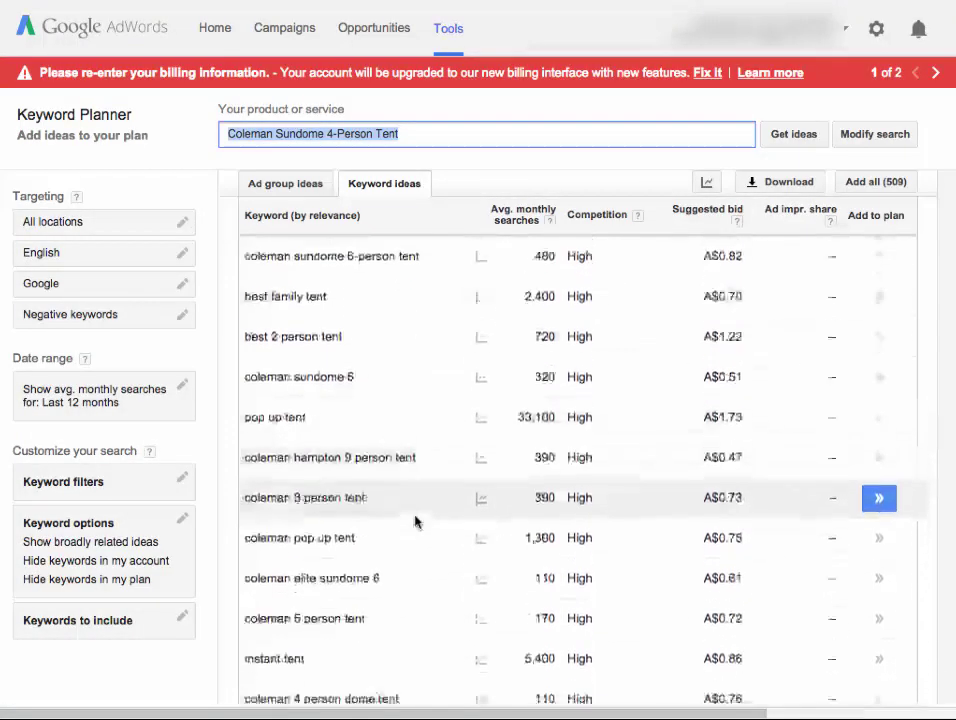
pyautogui.scroll(-1, 416, 521)
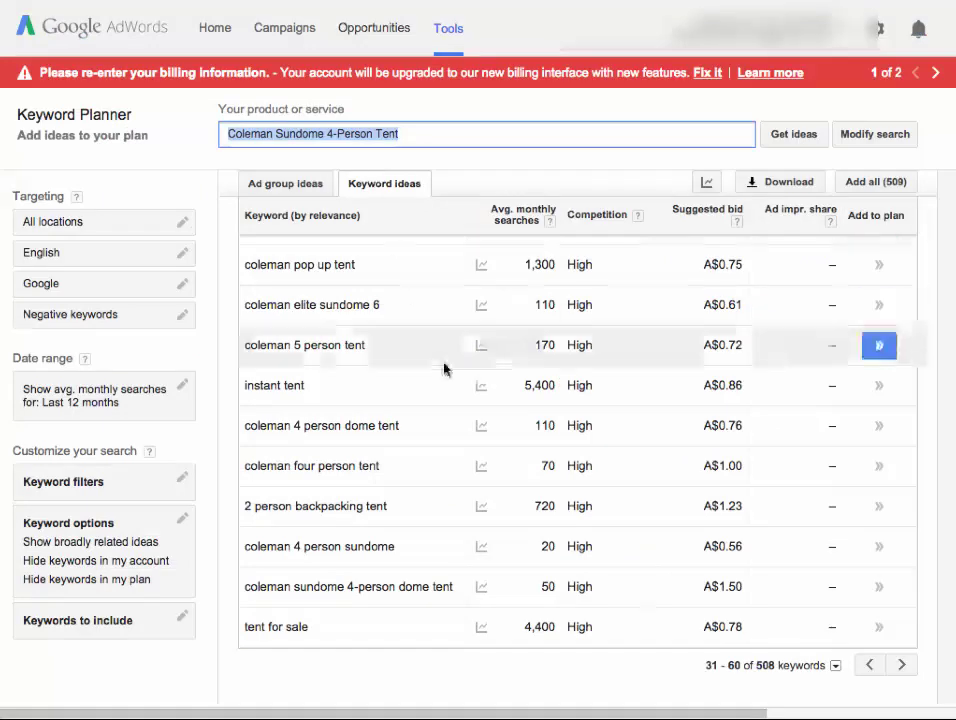
# - Compare the average monthly searches and competition of the keyword ideas from the end of the list back to the search term
pyautogui.scroll(1, 444, 369)
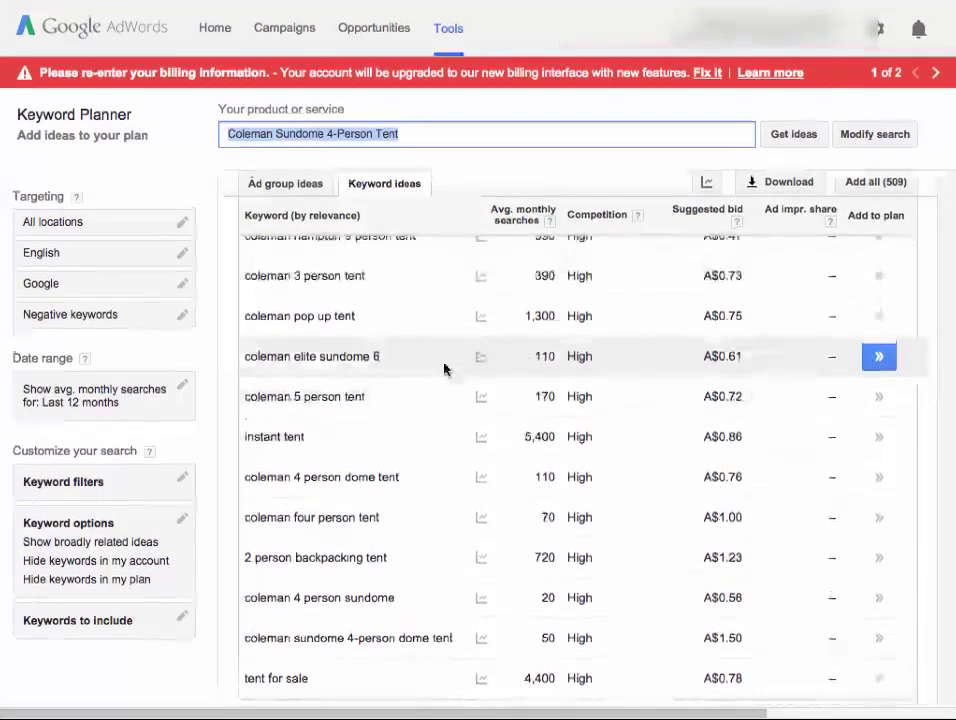
pyautogui.scroll(-1, 444, 369)
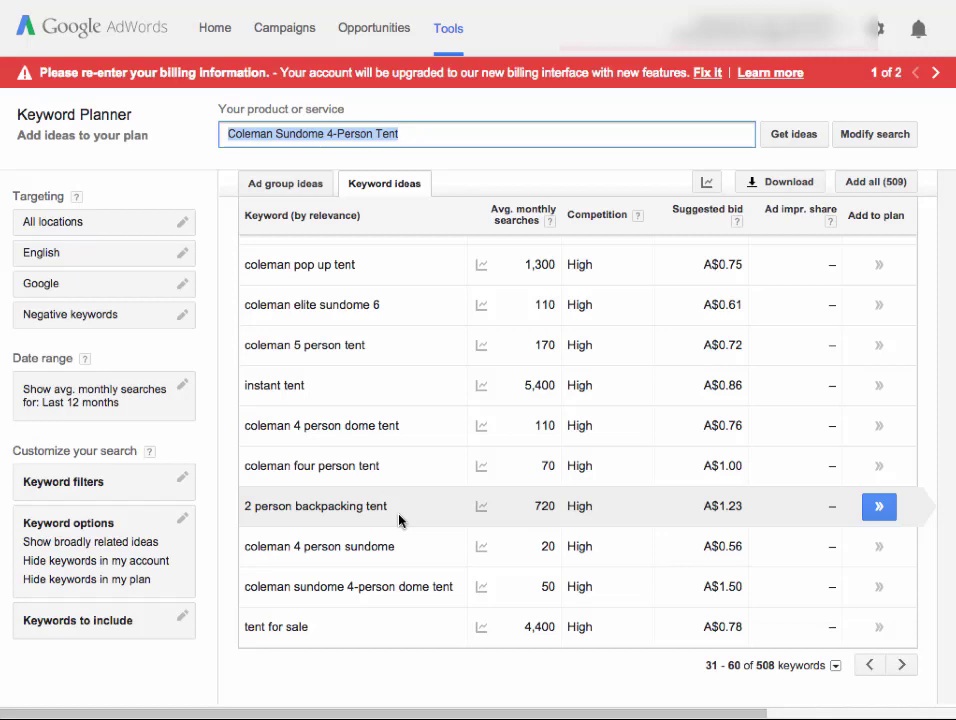
pyautogui.scroll(2, 399, 519)
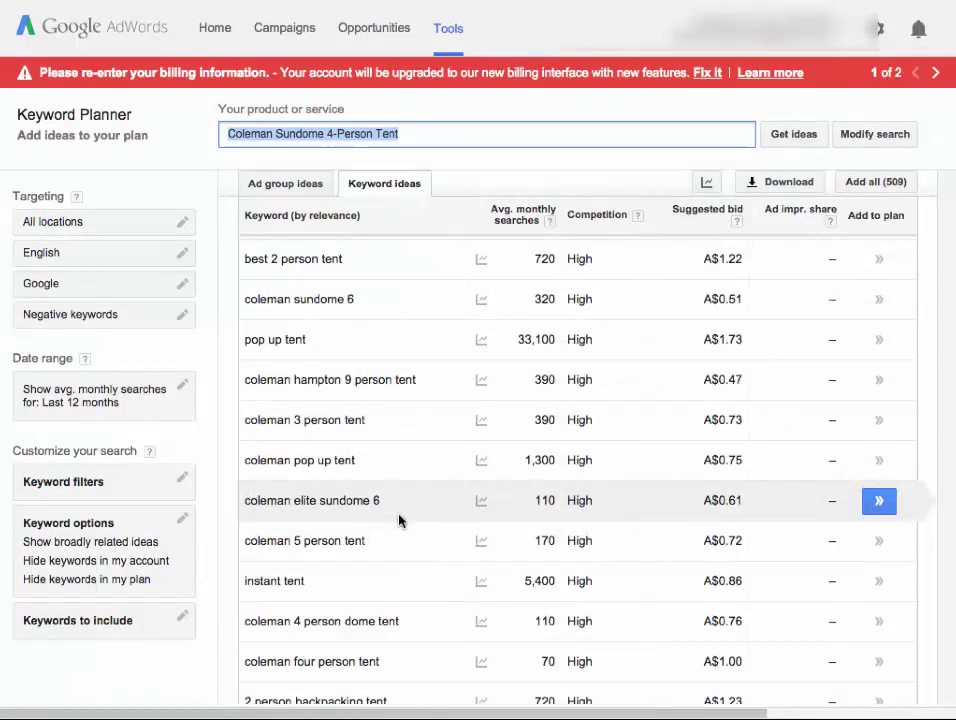
pyautogui.scroll(-5, 399, 520)
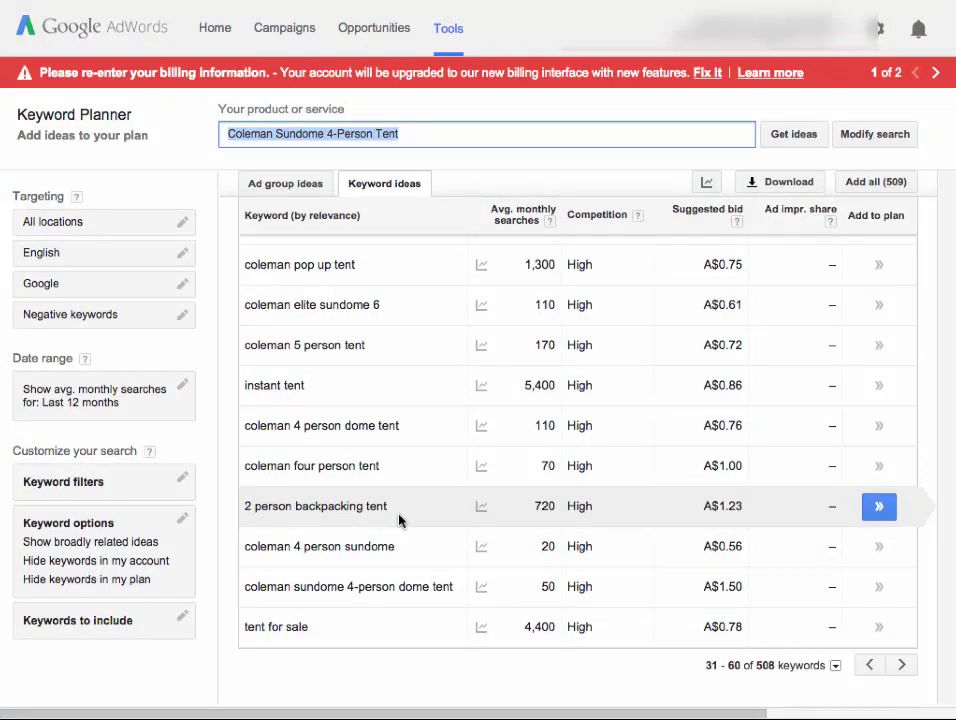
pyautogui.scroll(5, 399, 520)
pyautogui.scroll(6, 399, 520)
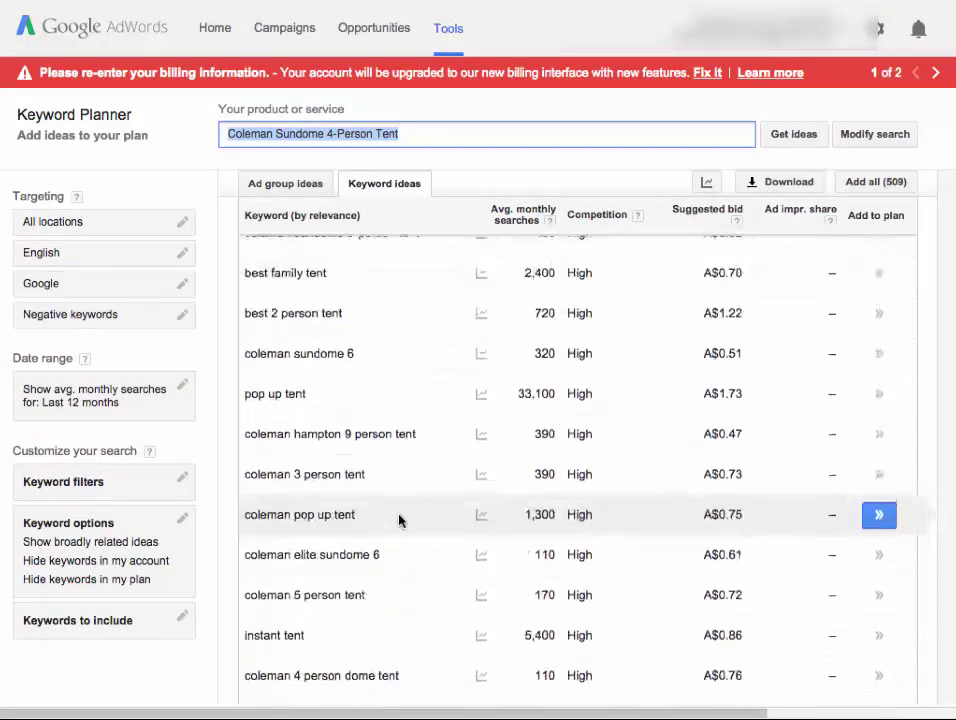
pyautogui.scroll(3, 399, 518)
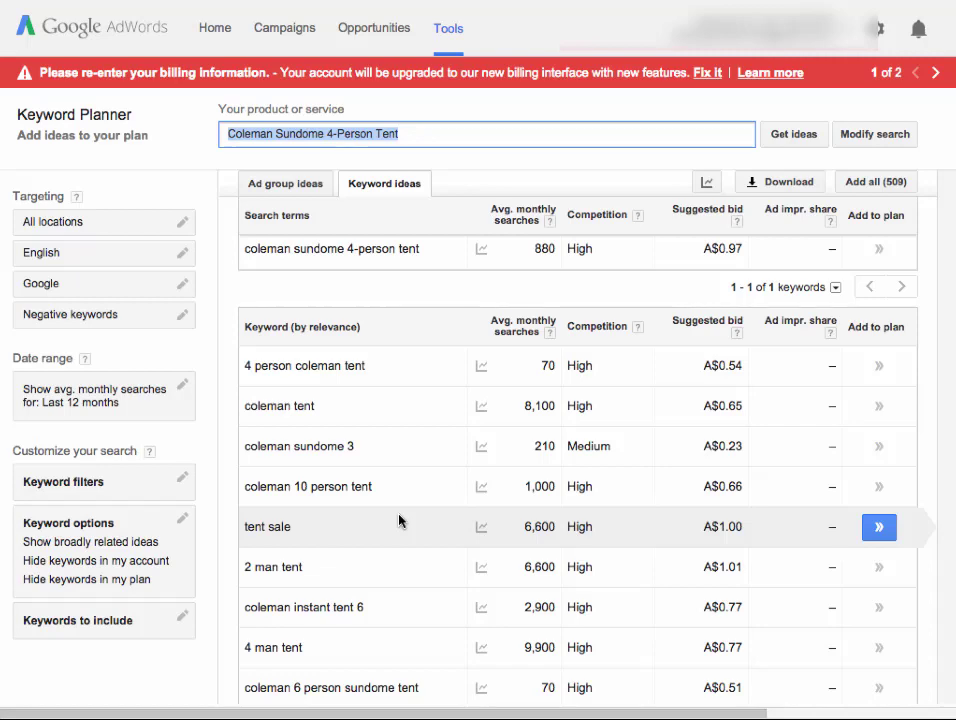
pyautogui.hscroll(2, 390, 525)
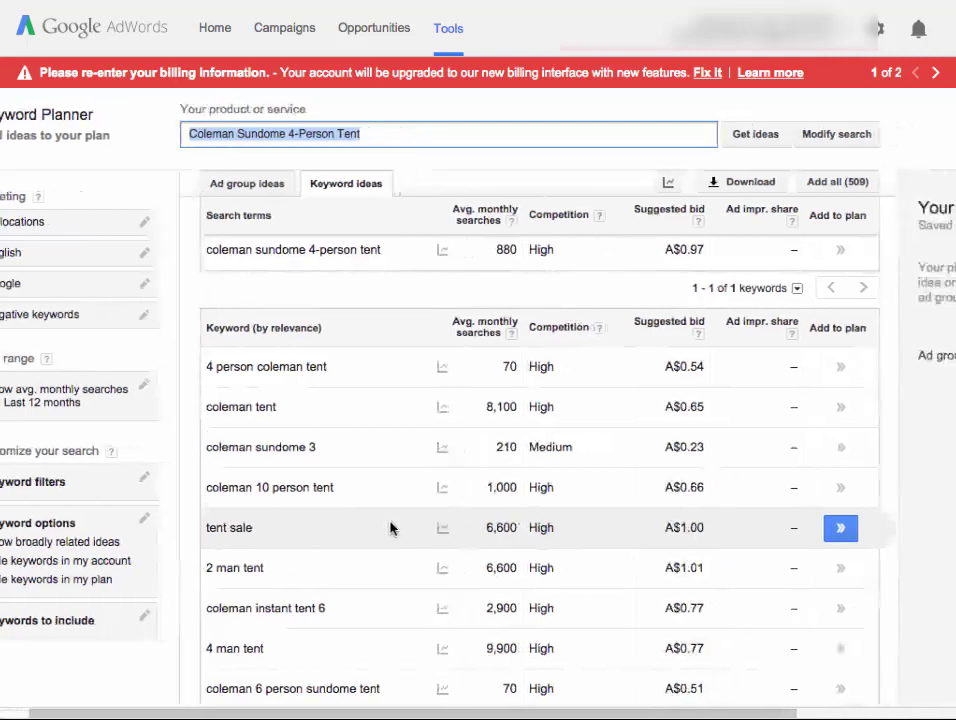